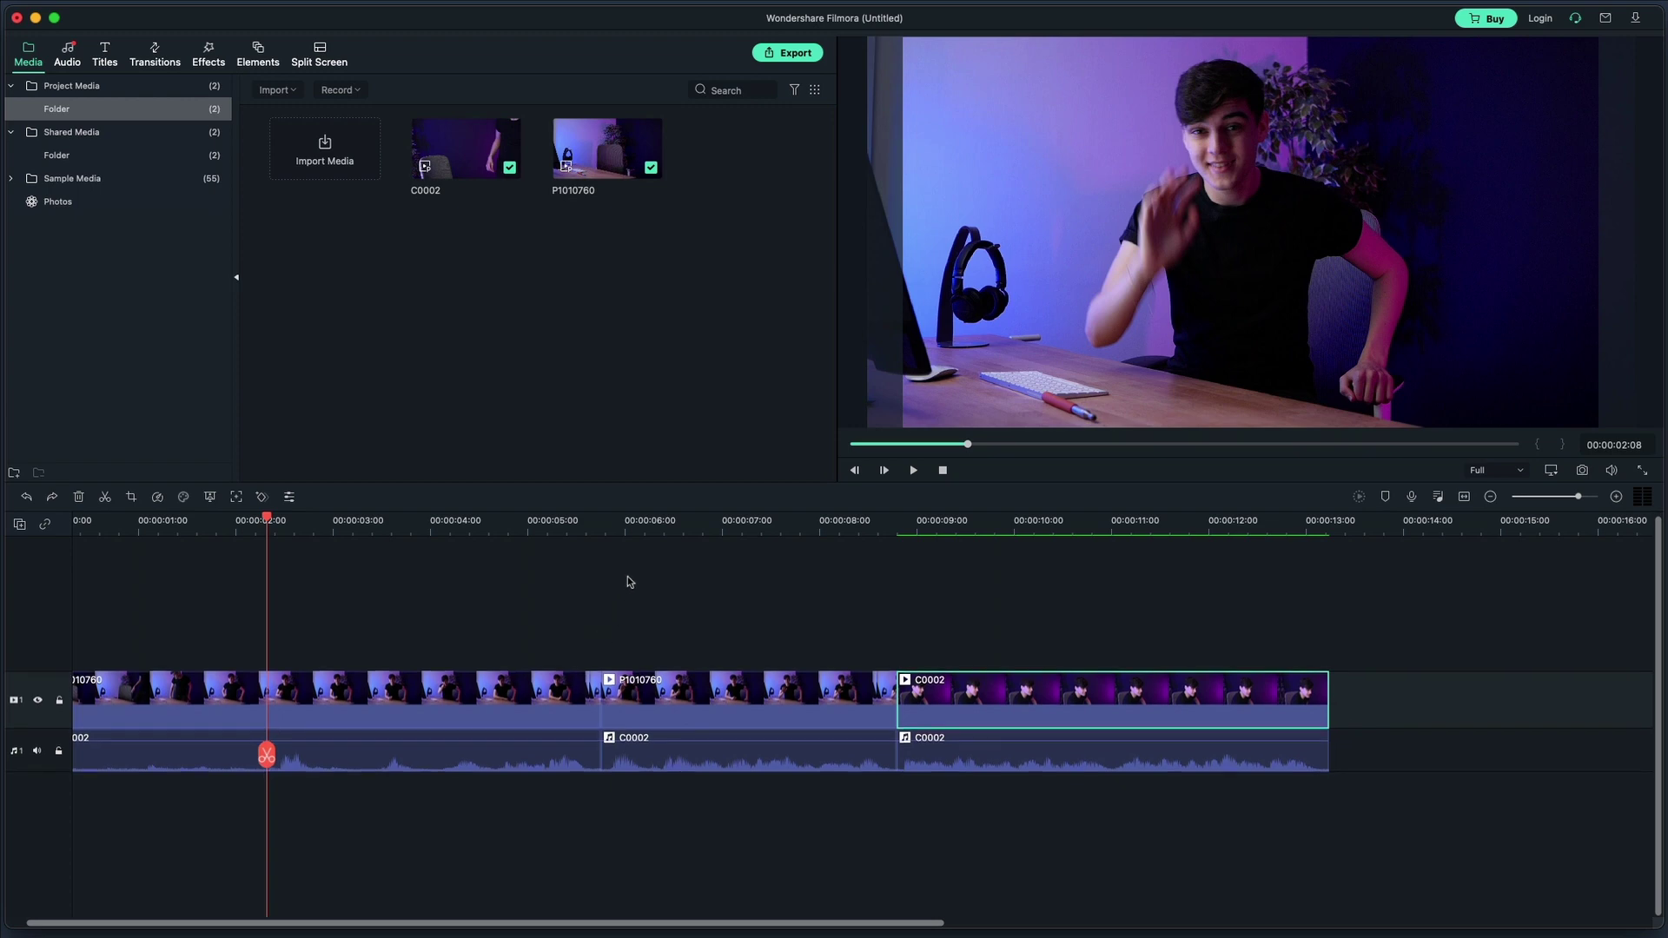
# Put the playhead at 00:00:06:00 and play the video from six seconds
pyautogui.click(625, 527)
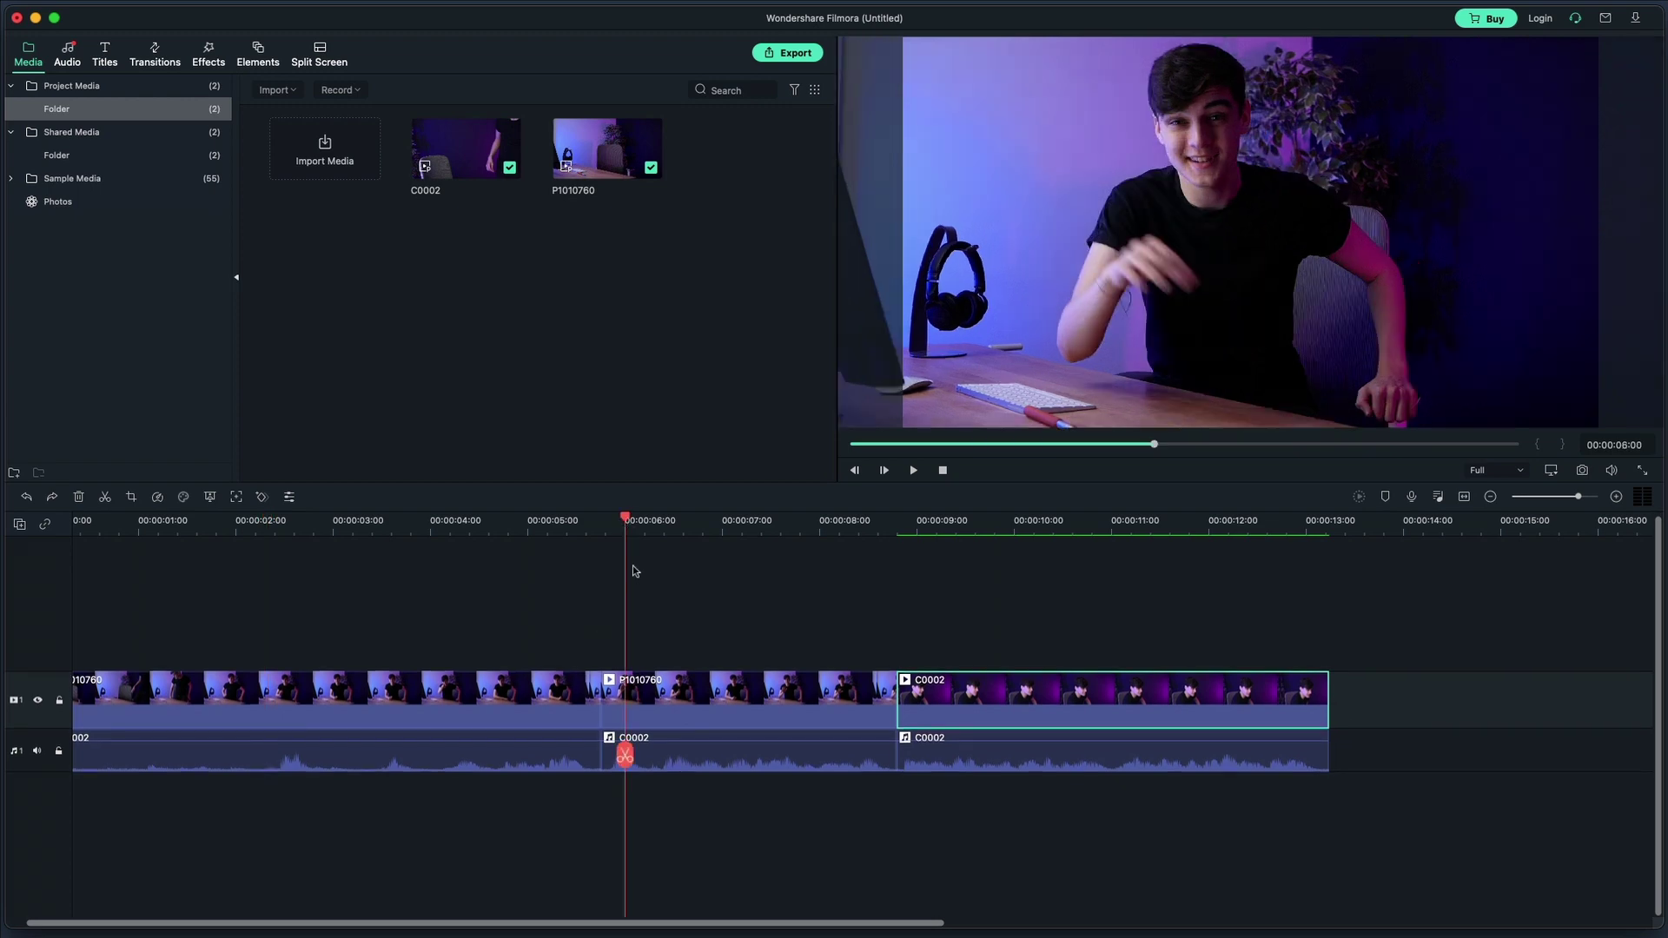
pyautogui.press('space')
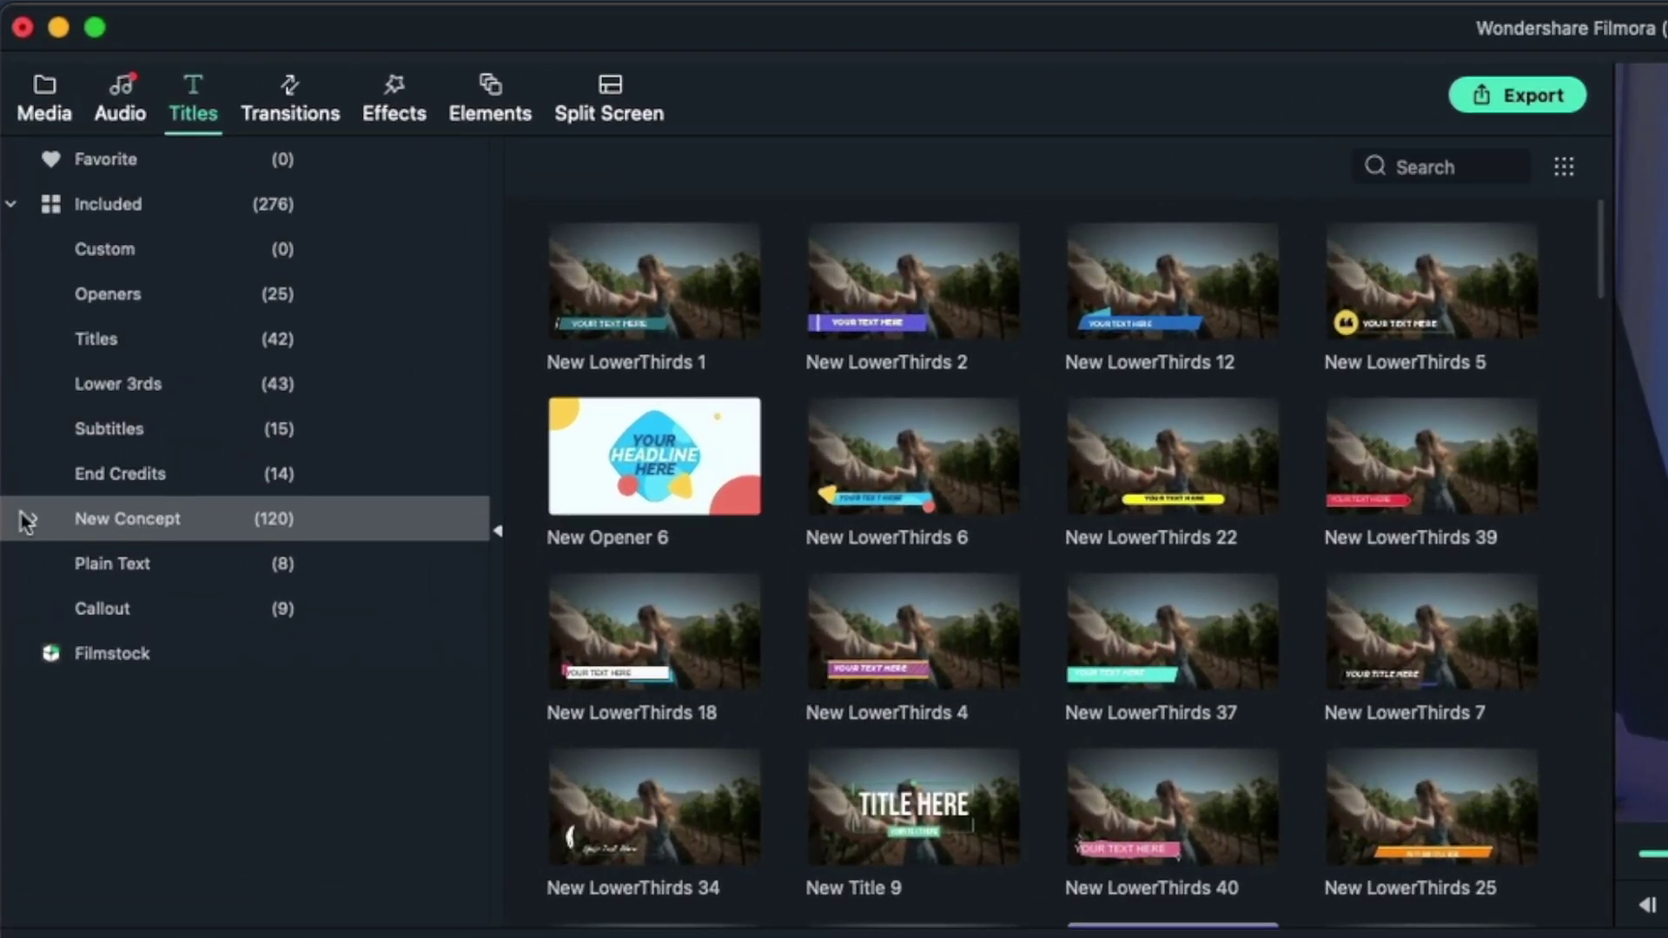
# Preview the New Concept lower-thirds 23 and 5, ending on New LowerThirds 12
pyautogui.click(37, 521)
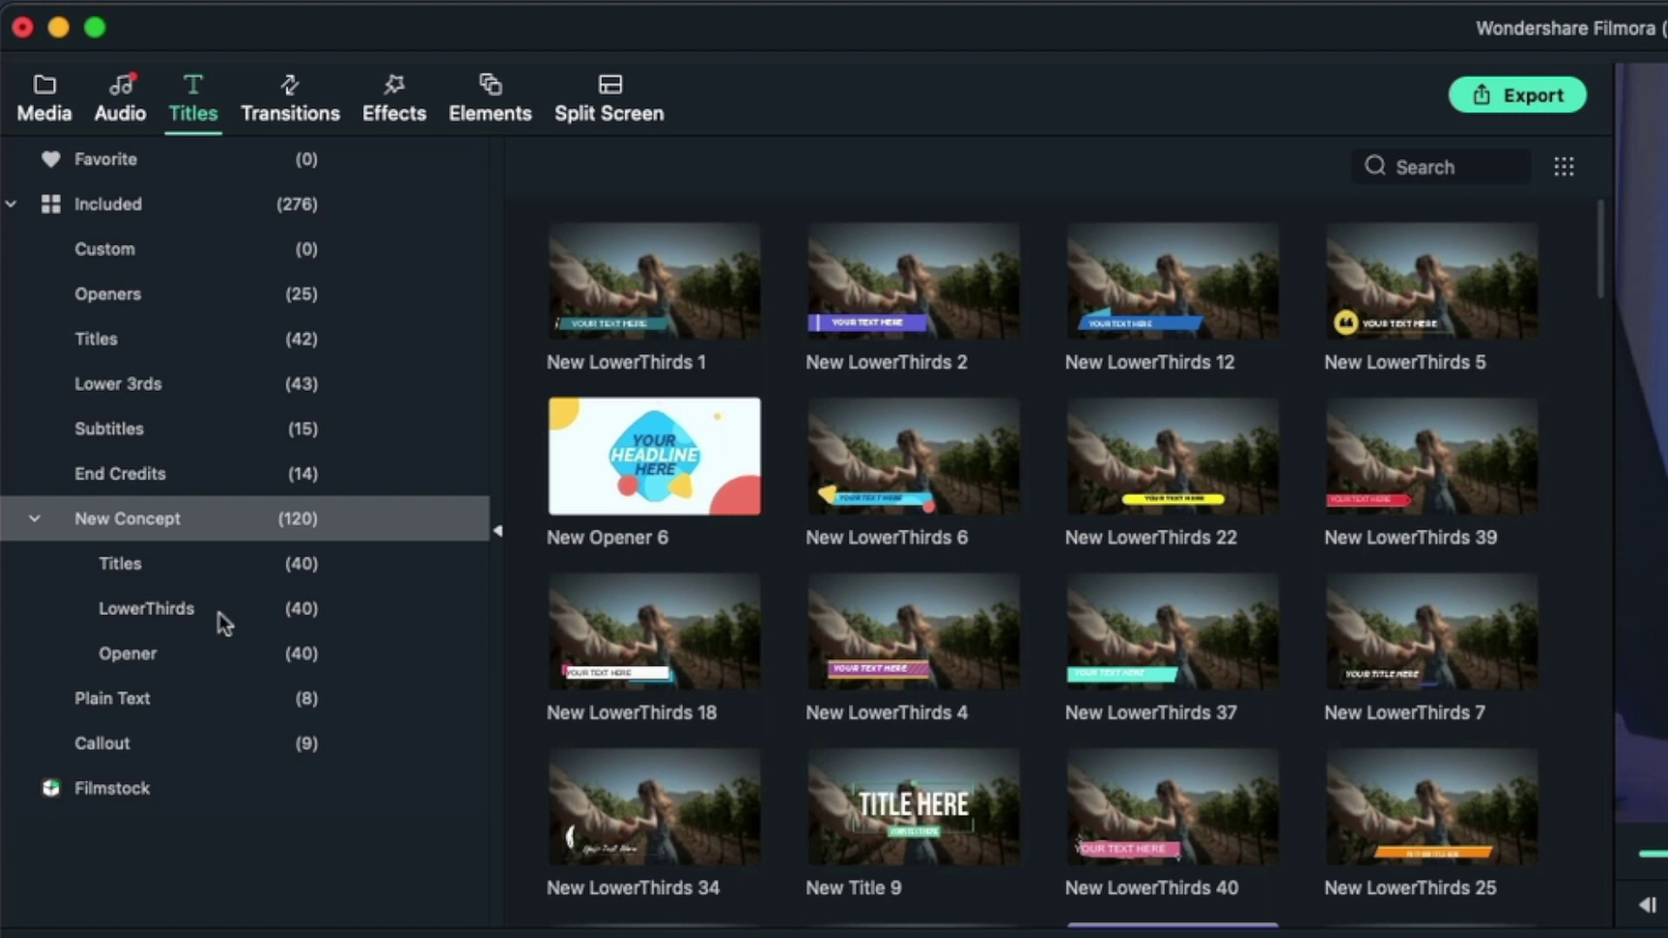
pyautogui.click(186, 618)
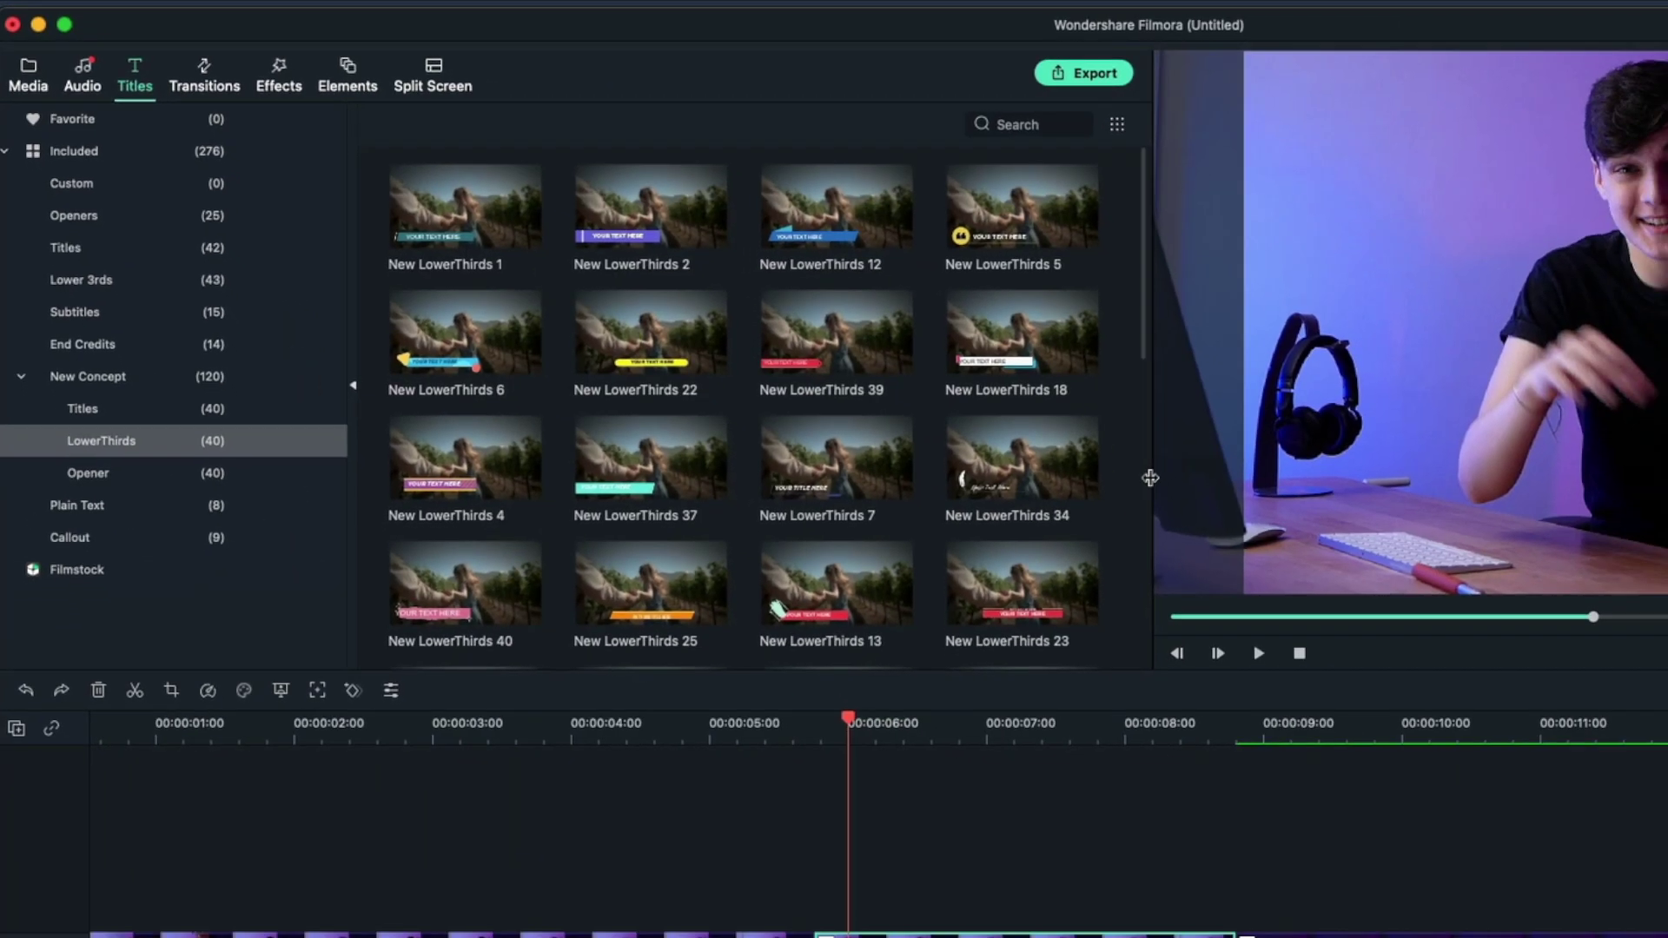
pyautogui.moveTo(1149, 472); pyautogui.dragTo(1632, 461)
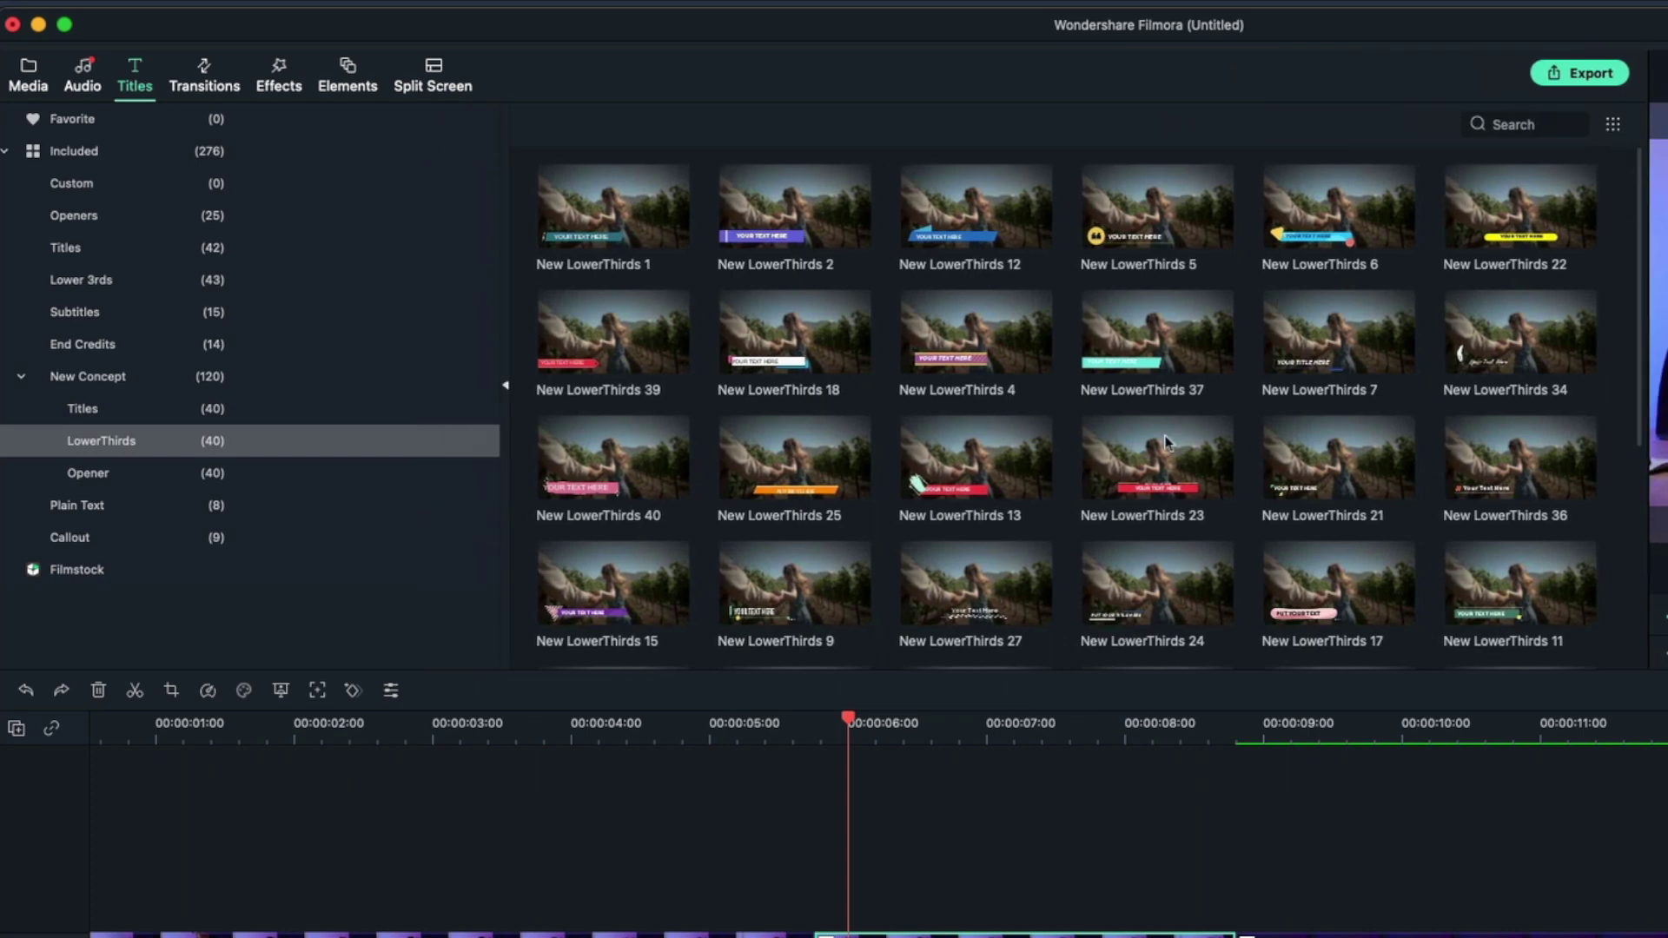
pyautogui.click(1147, 458)
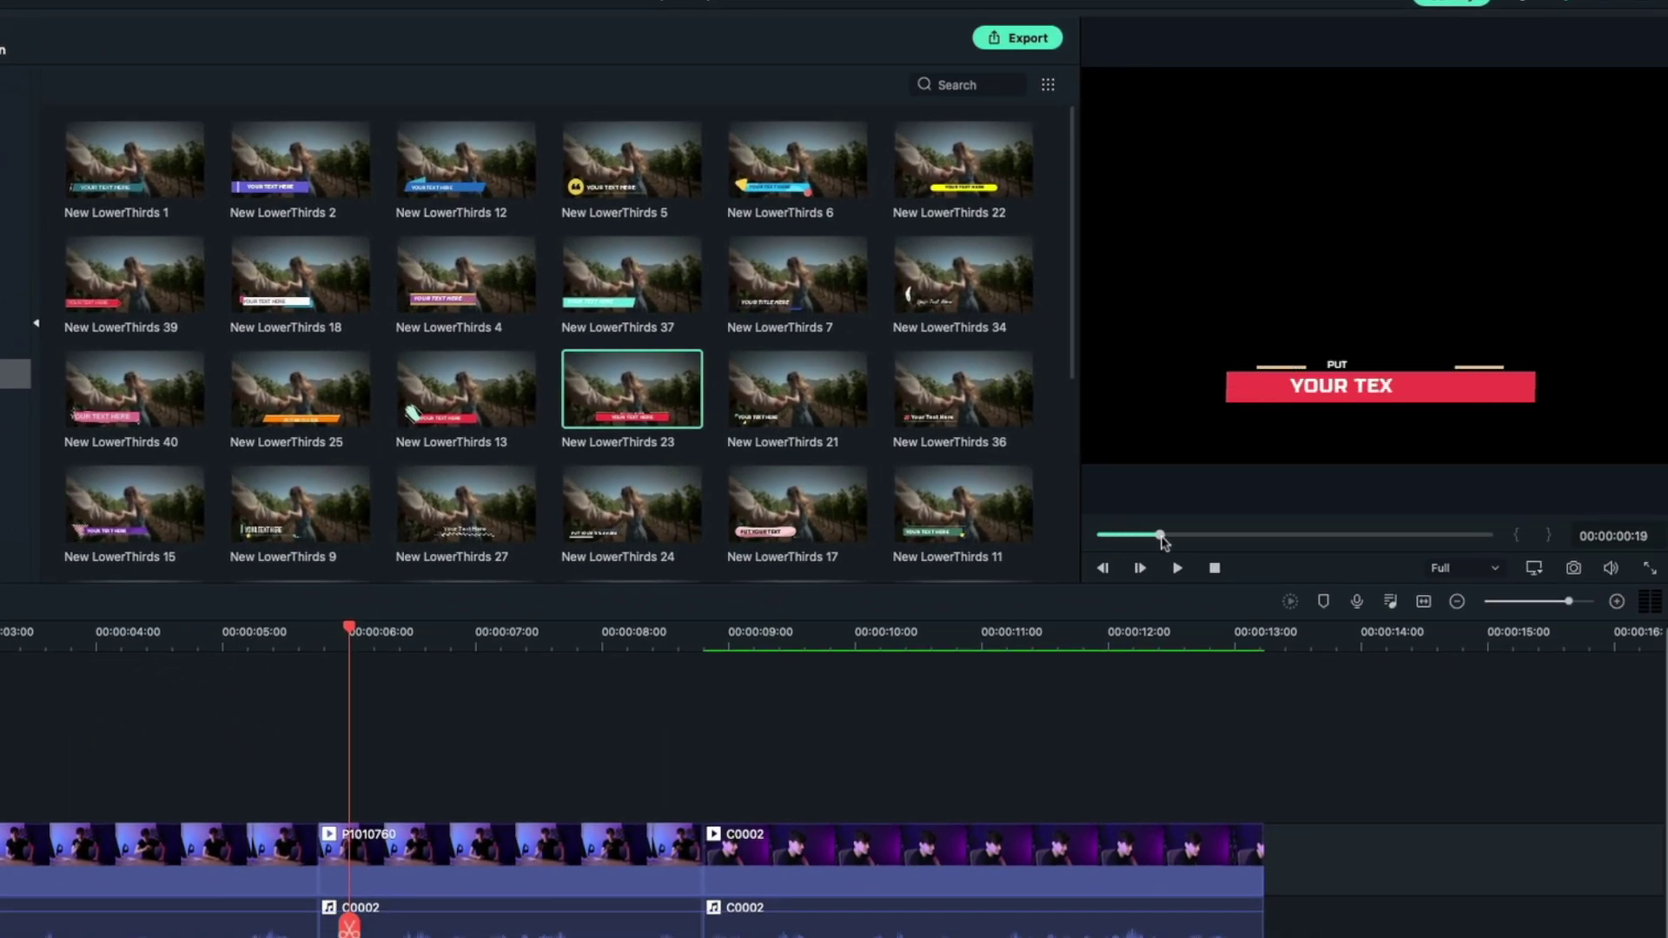
pyautogui.click(1243, 535)
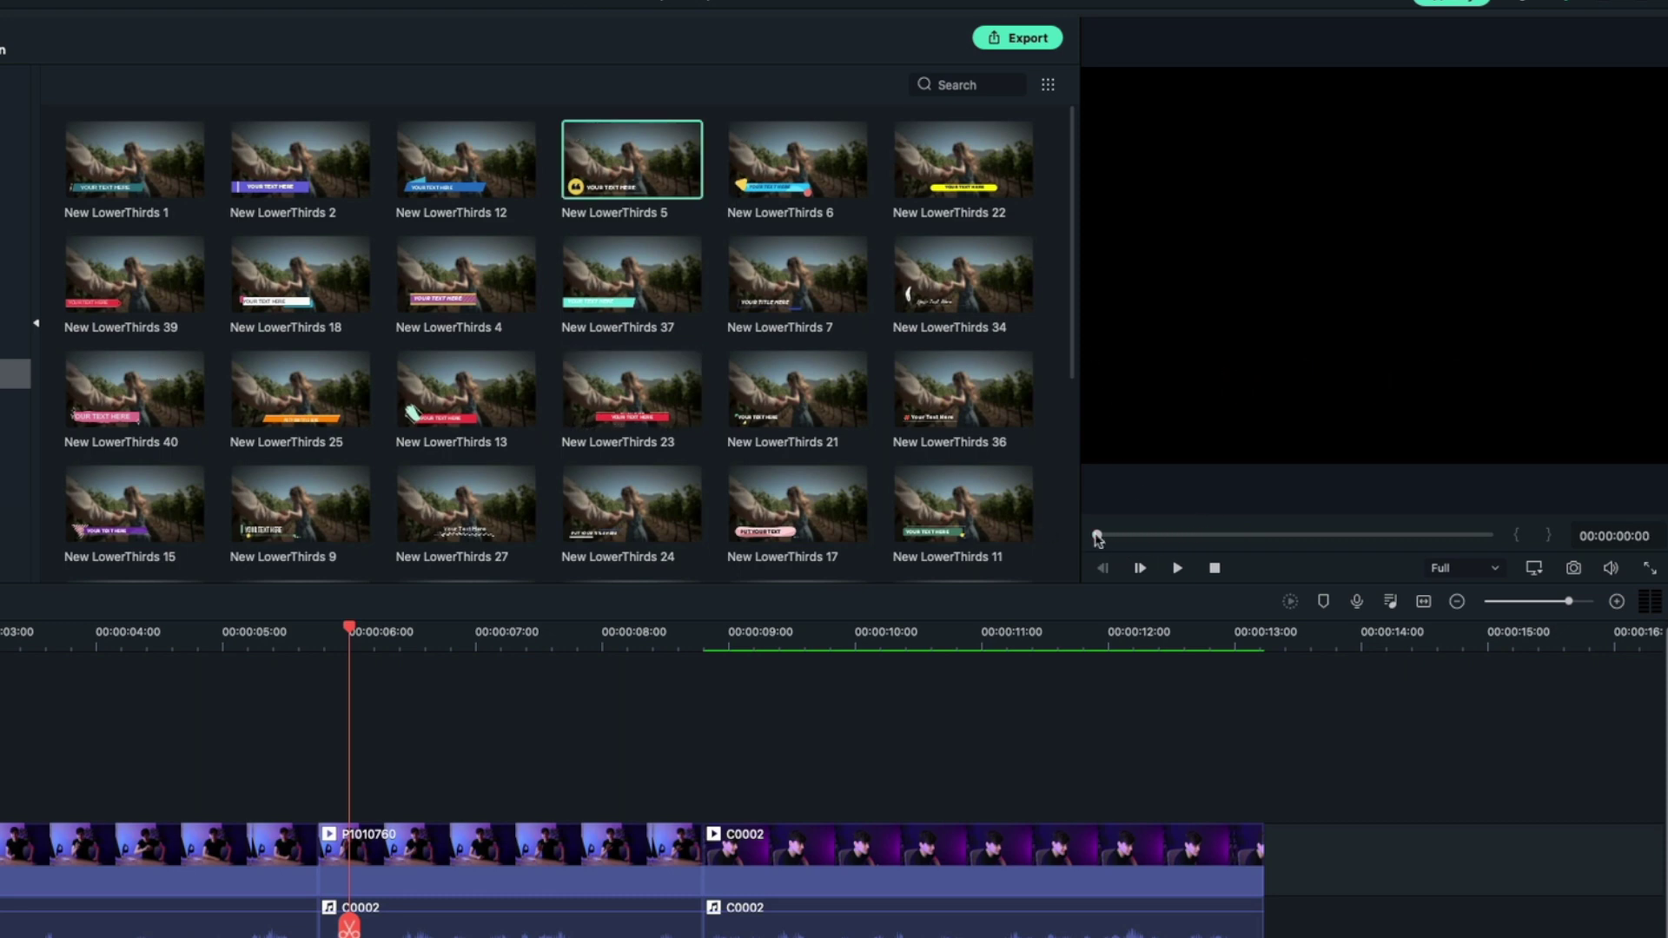
pyautogui.moveTo(1097, 536); pyautogui.dragTo(1265, 536)
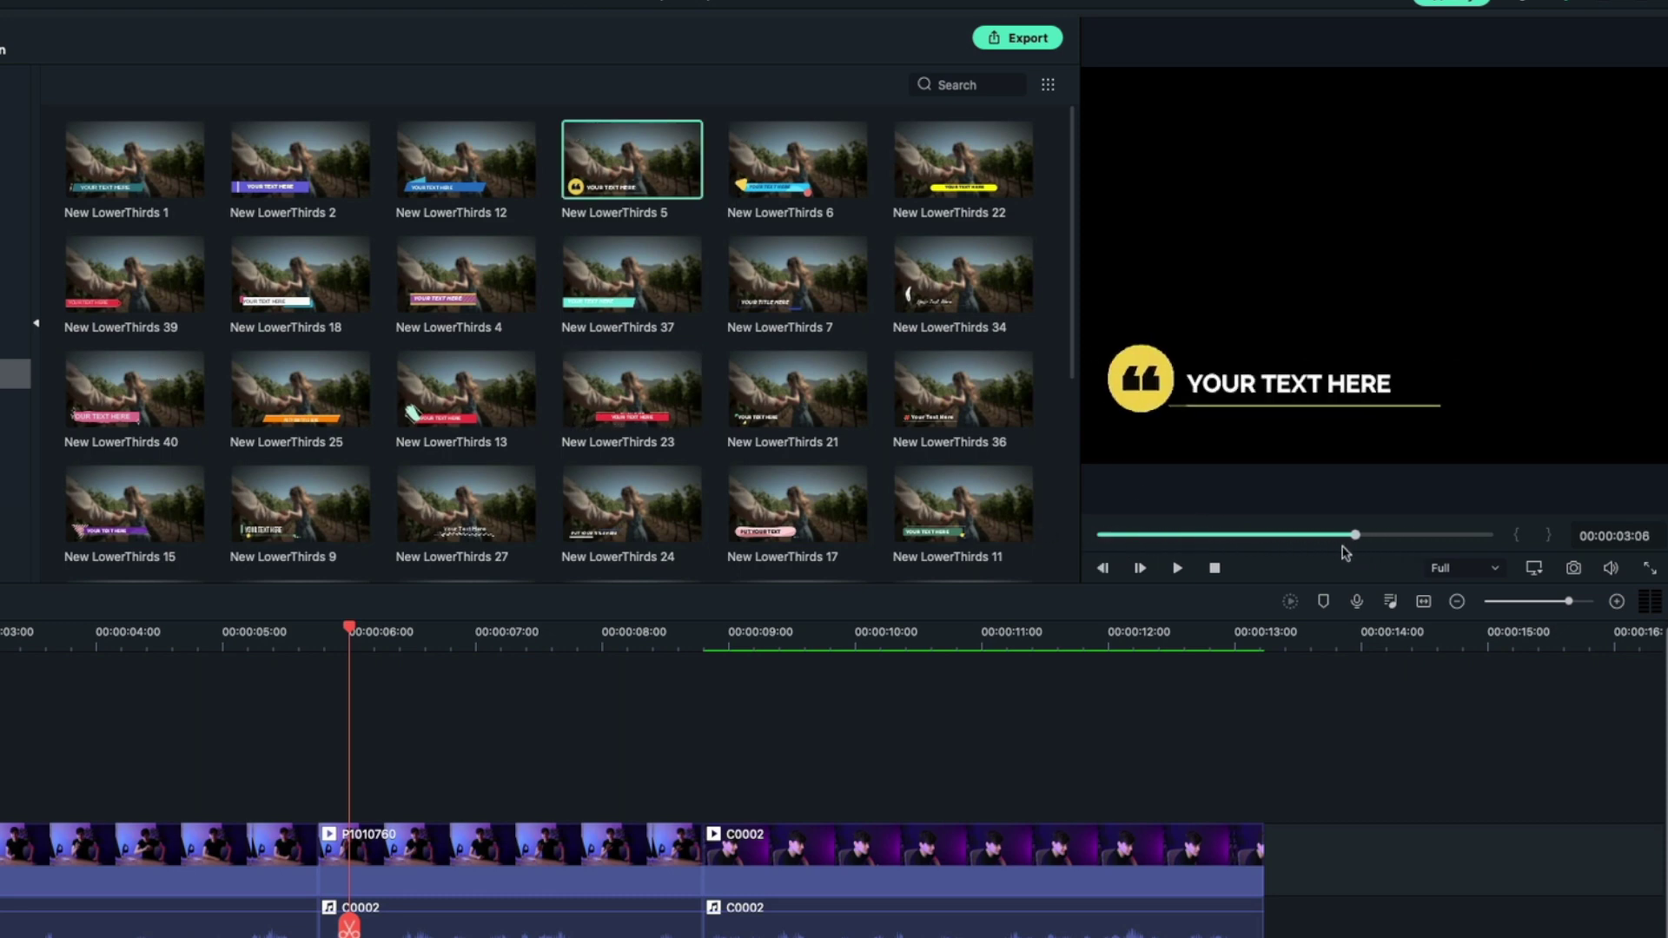
pyautogui.press('Left')
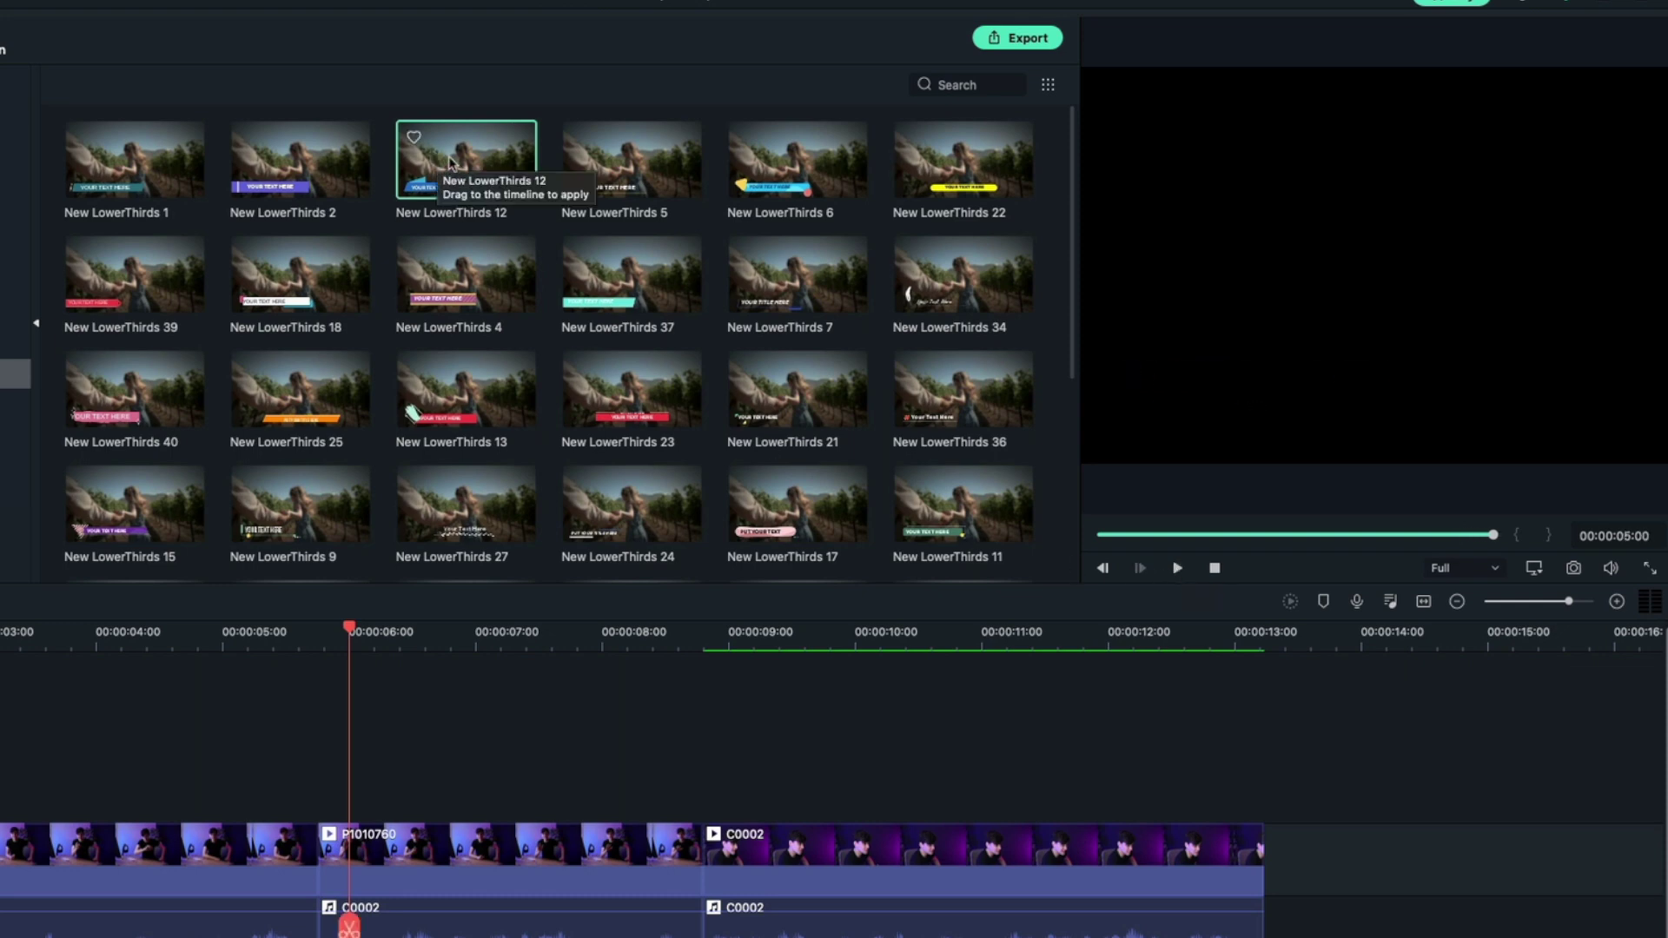
# Place New LowerThirds 12 on track 2 at six seconds and type the presenter's name into it
pyautogui.moveTo(449, 161); pyautogui.dragTo(328, 763)
pyautogui.doubleClick(451, 808)
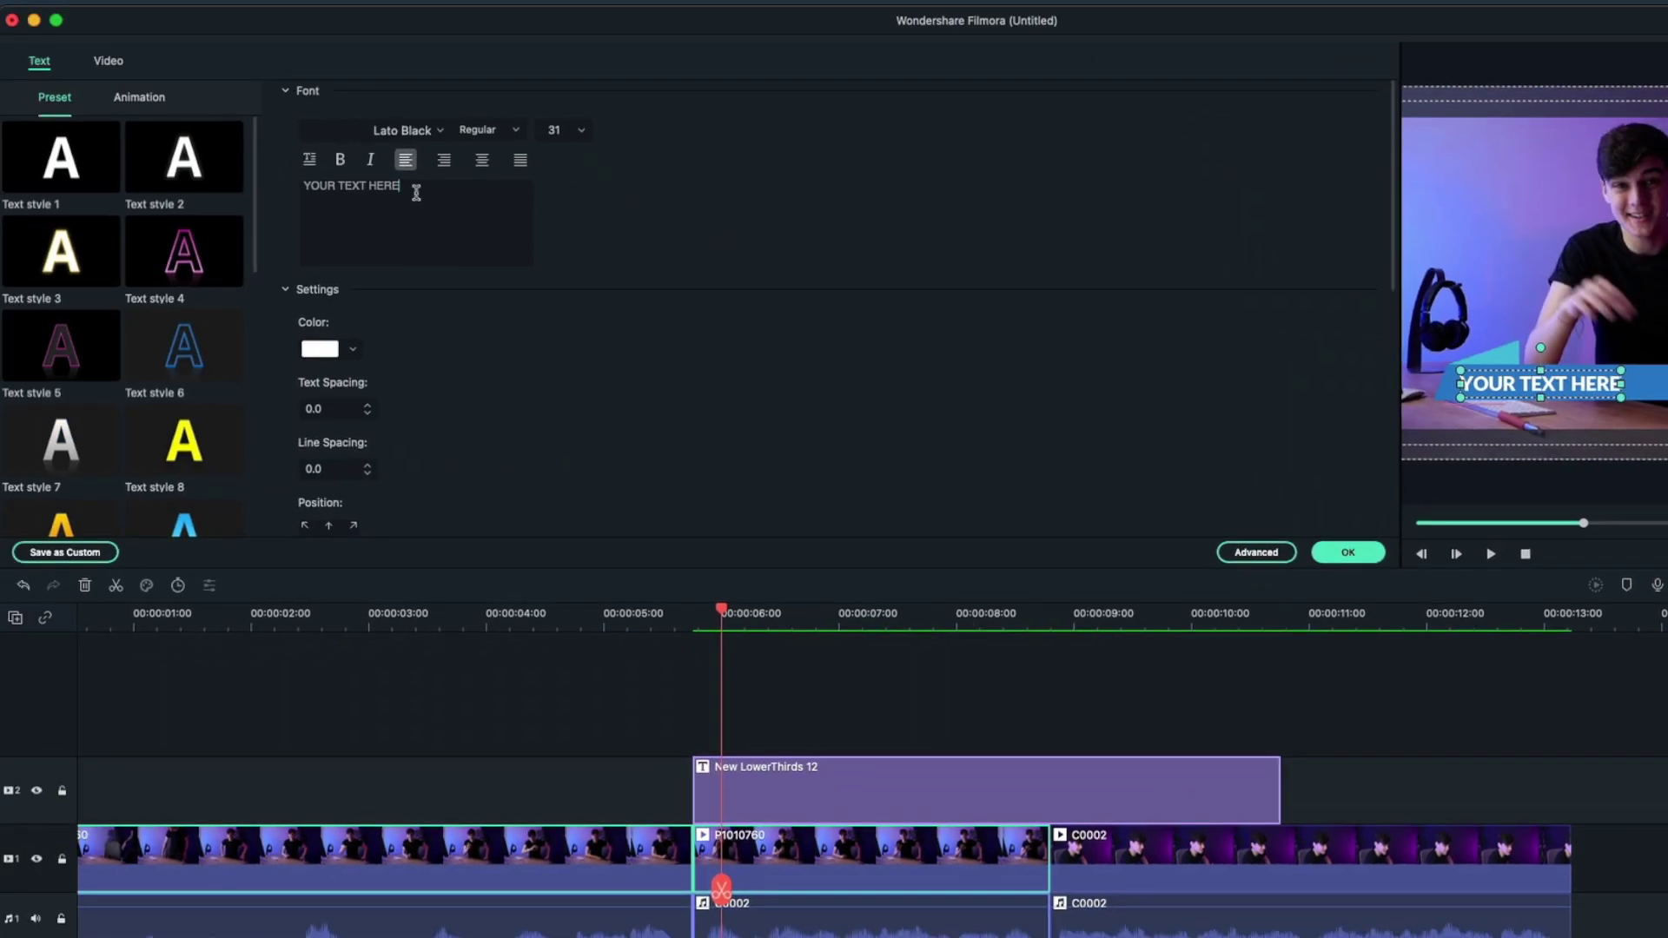
pyautogui.press('super+a')
pyautogui.write('OWEN')
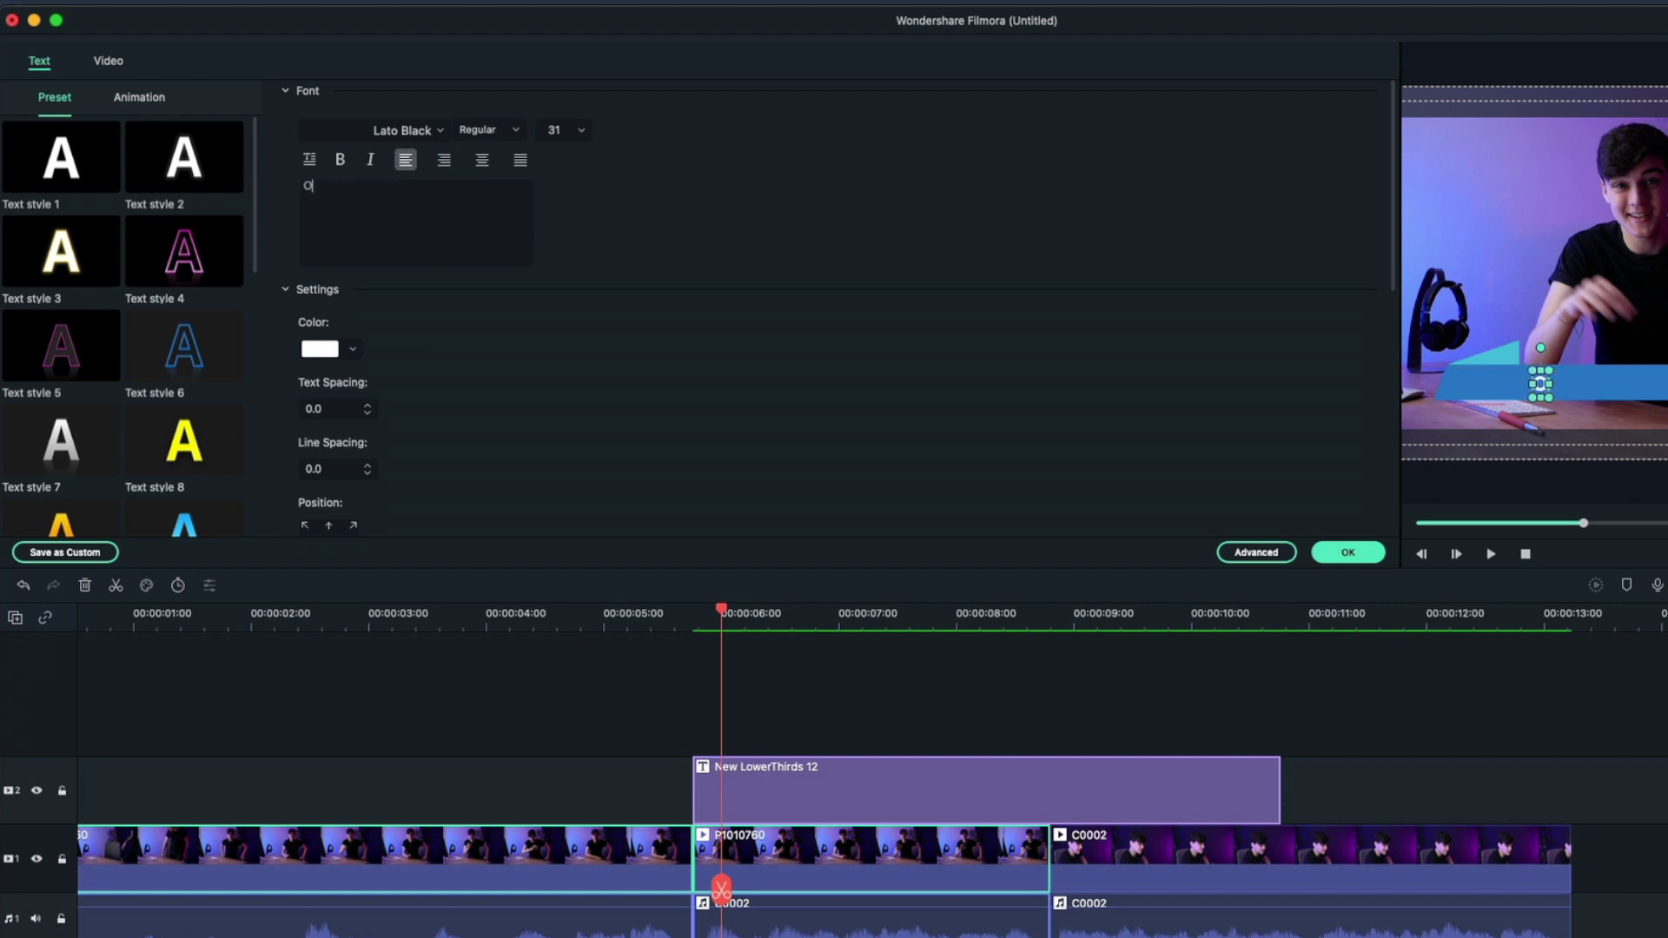
pyautogui.write(' SALISBURY')
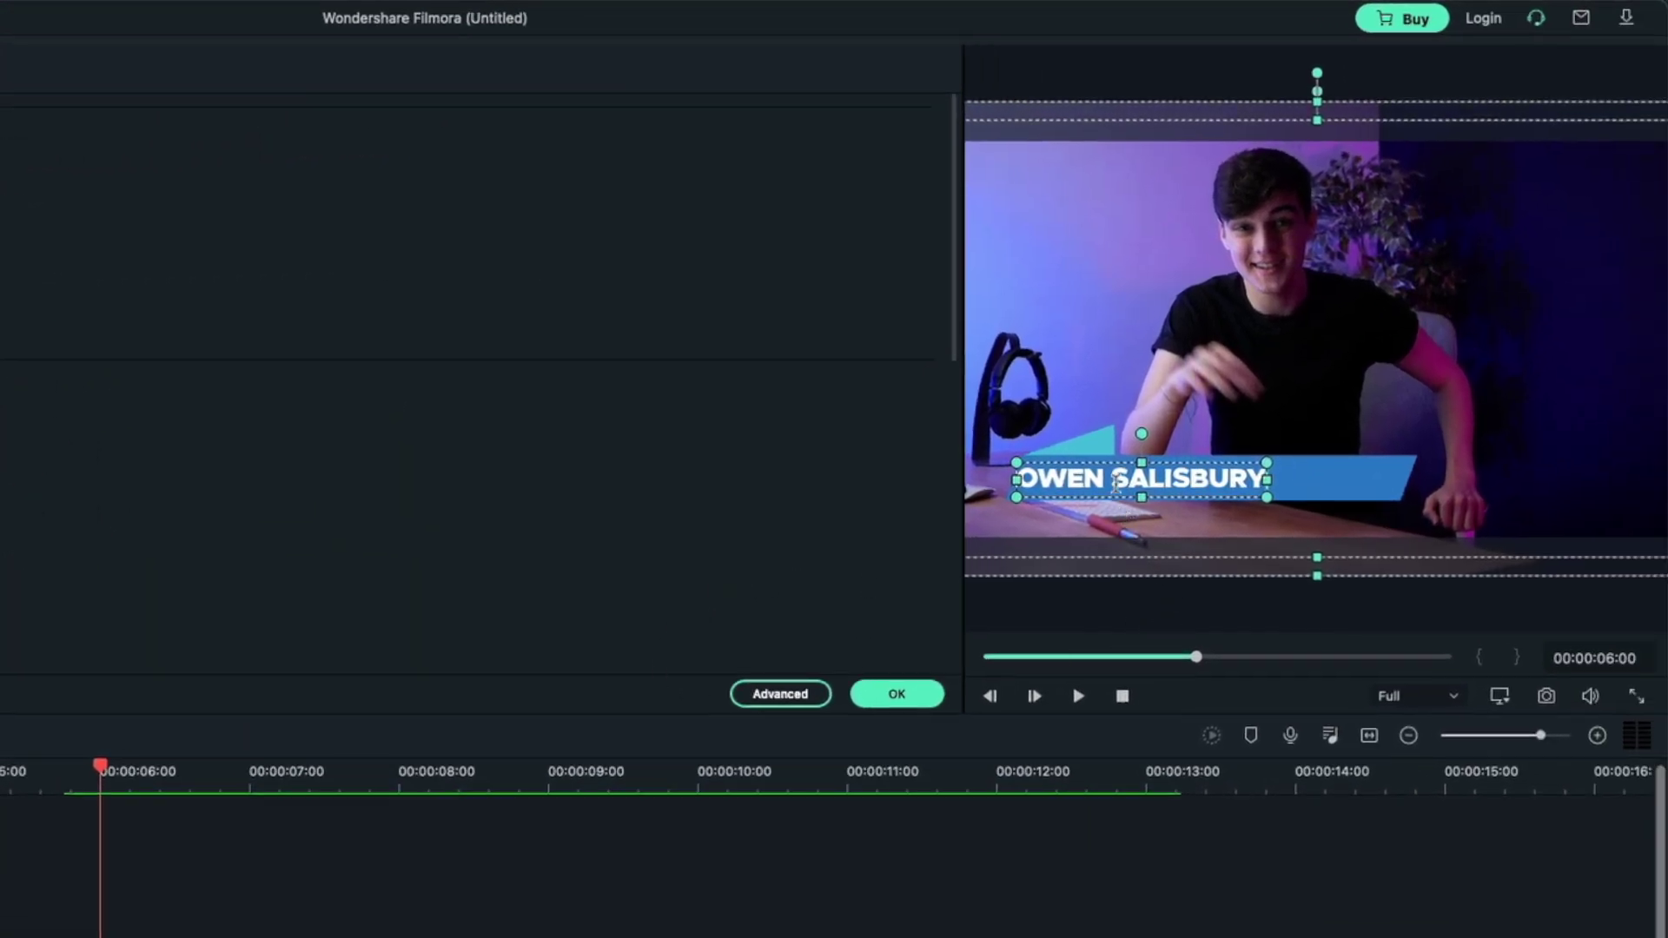
# Enlarge the video preview and nudge the name title slightly right and down
pyautogui.moveTo(960, 526); pyautogui.dragTo(496, 515)
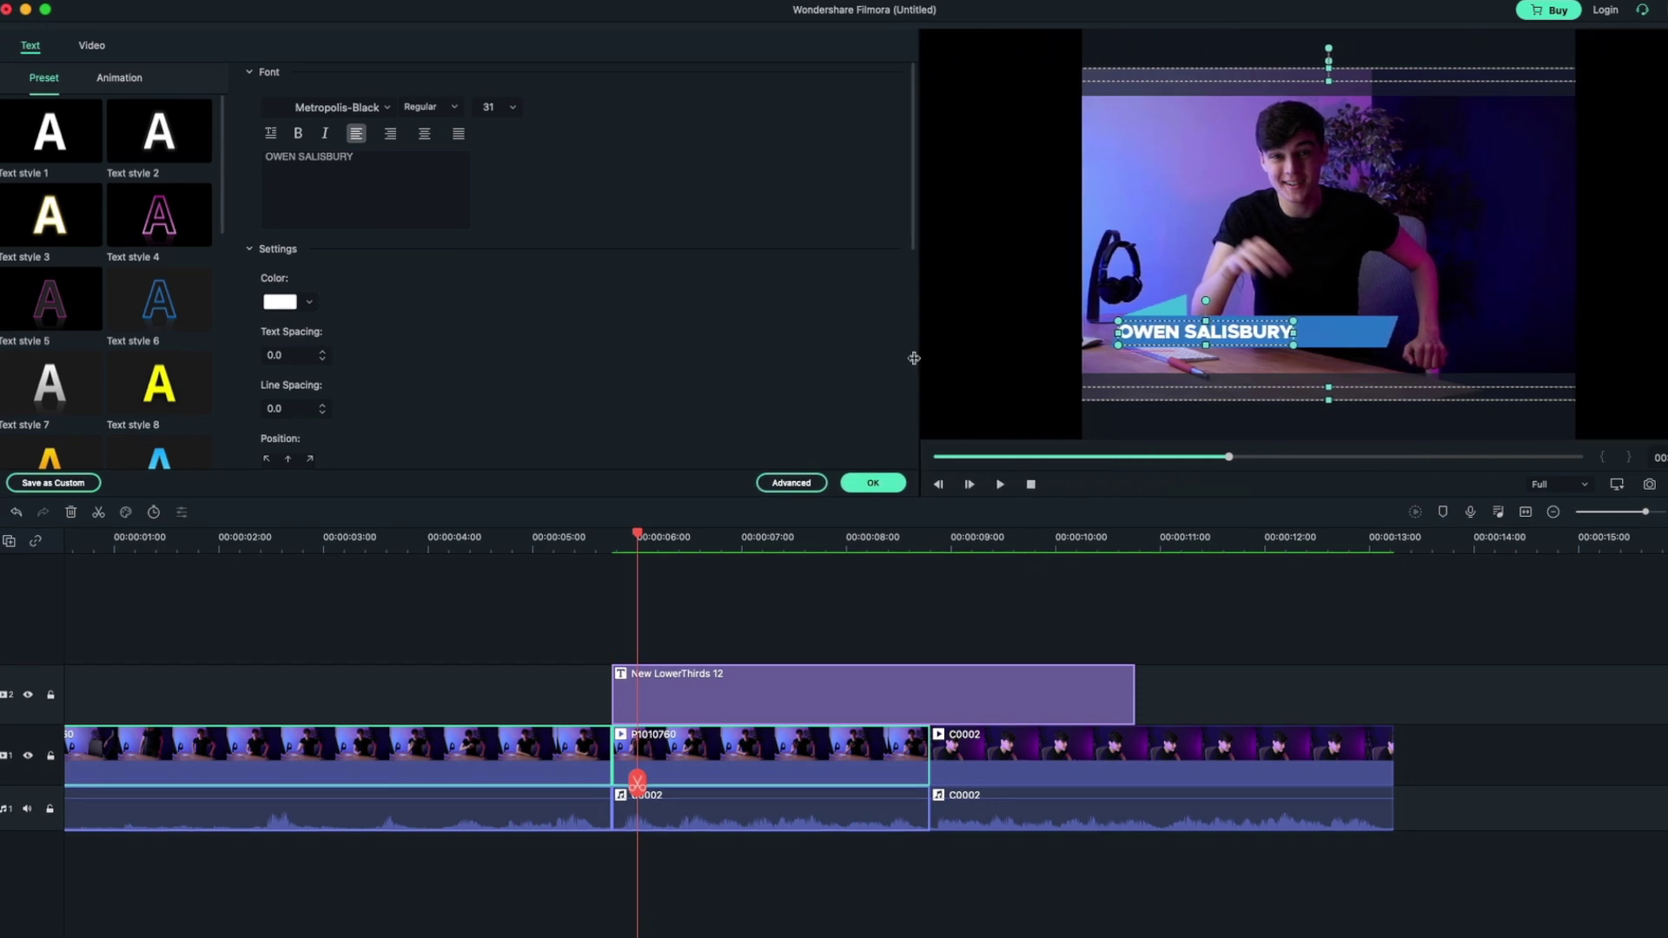
pyautogui.moveTo(914, 357); pyautogui.dragTo(902, 358)
pyautogui.moveTo(1155, 378); pyautogui.dragTo(1170, 376)
pyautogui.scroll(-5, 745, 402)
pyautogui.scroll(2, 486, 260)
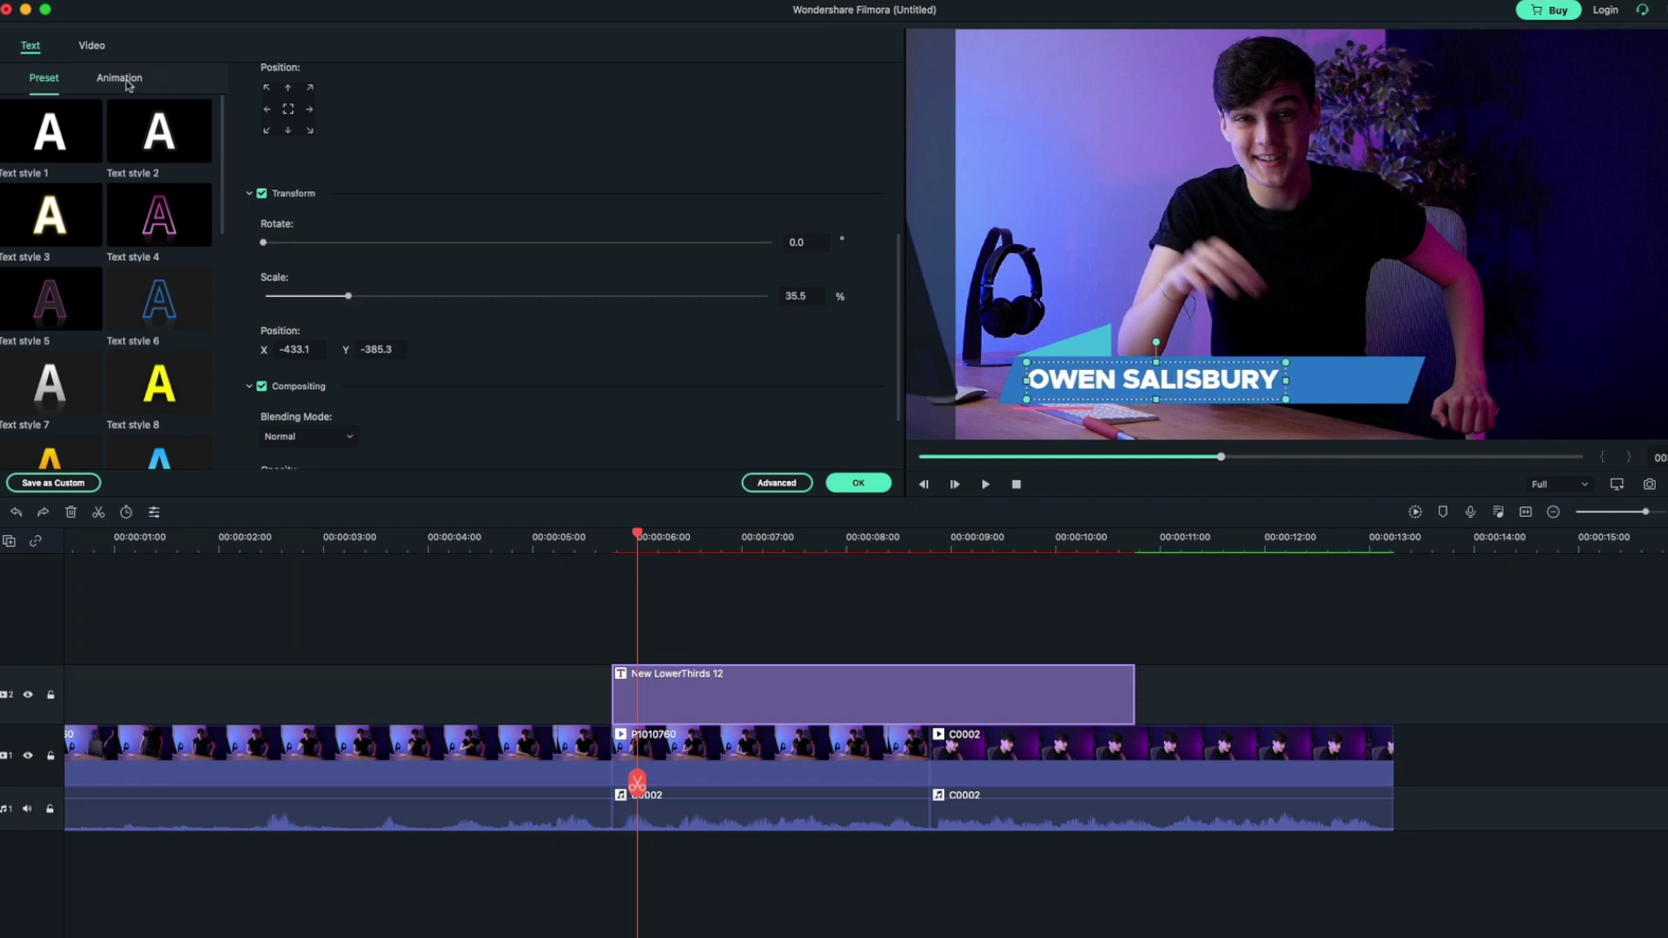
pyautogui.scroll(7, 485, 307)
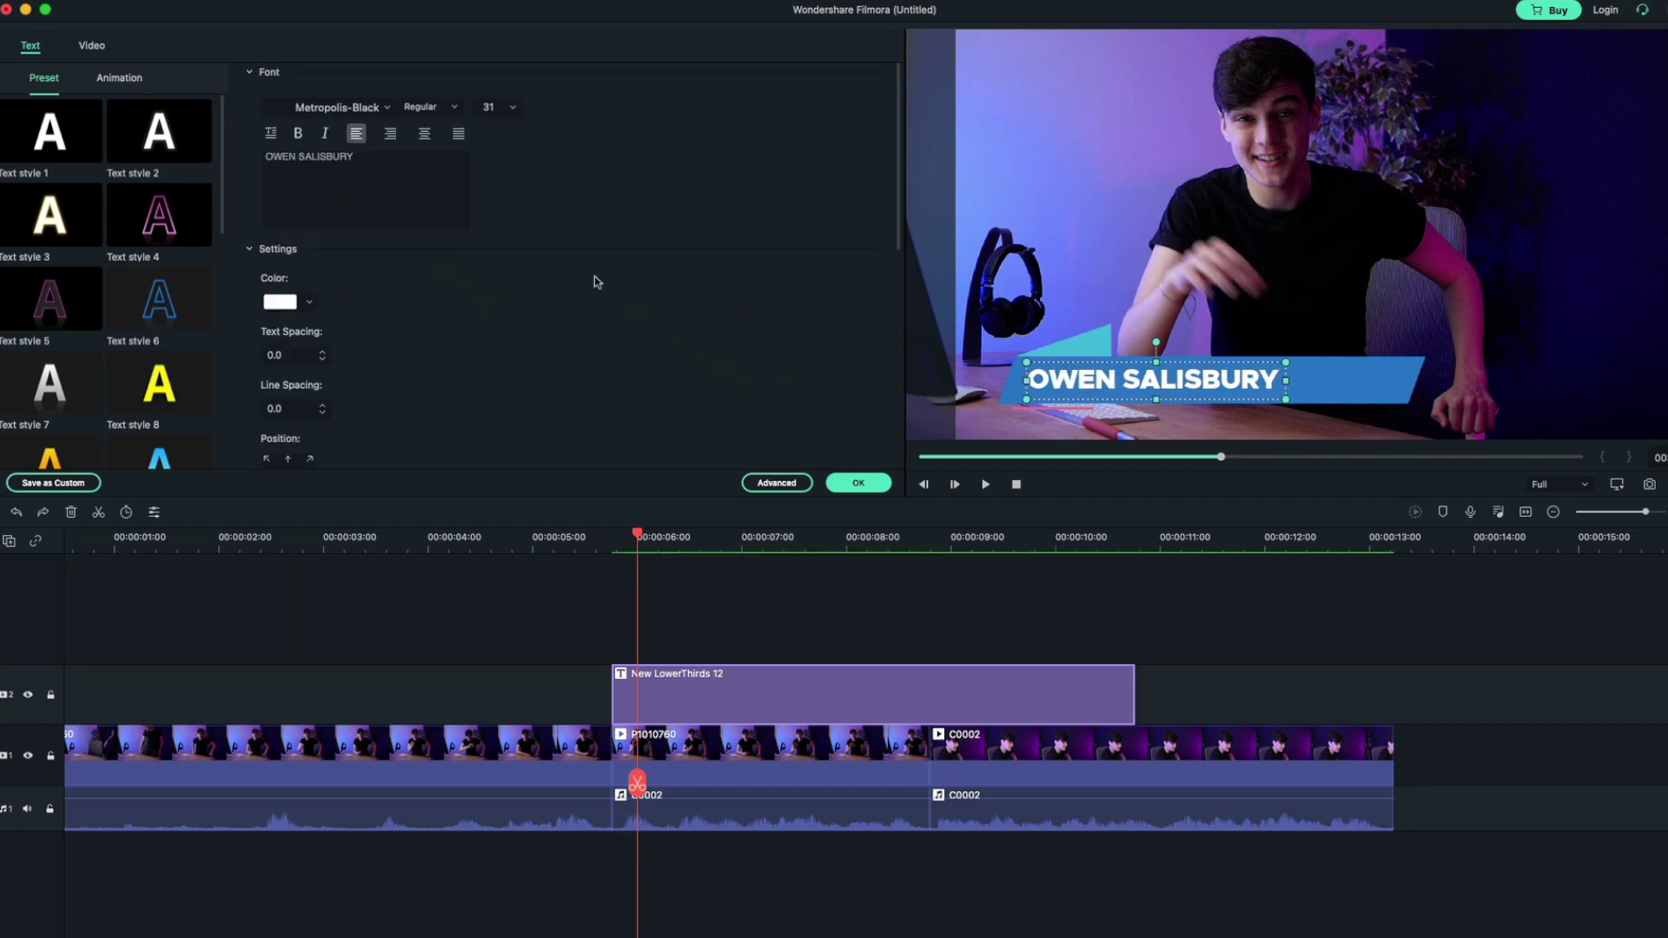
# Scale the lower-third to 83.9% and move it to position X -140, Y 34
pyautogui.click(93, 47)
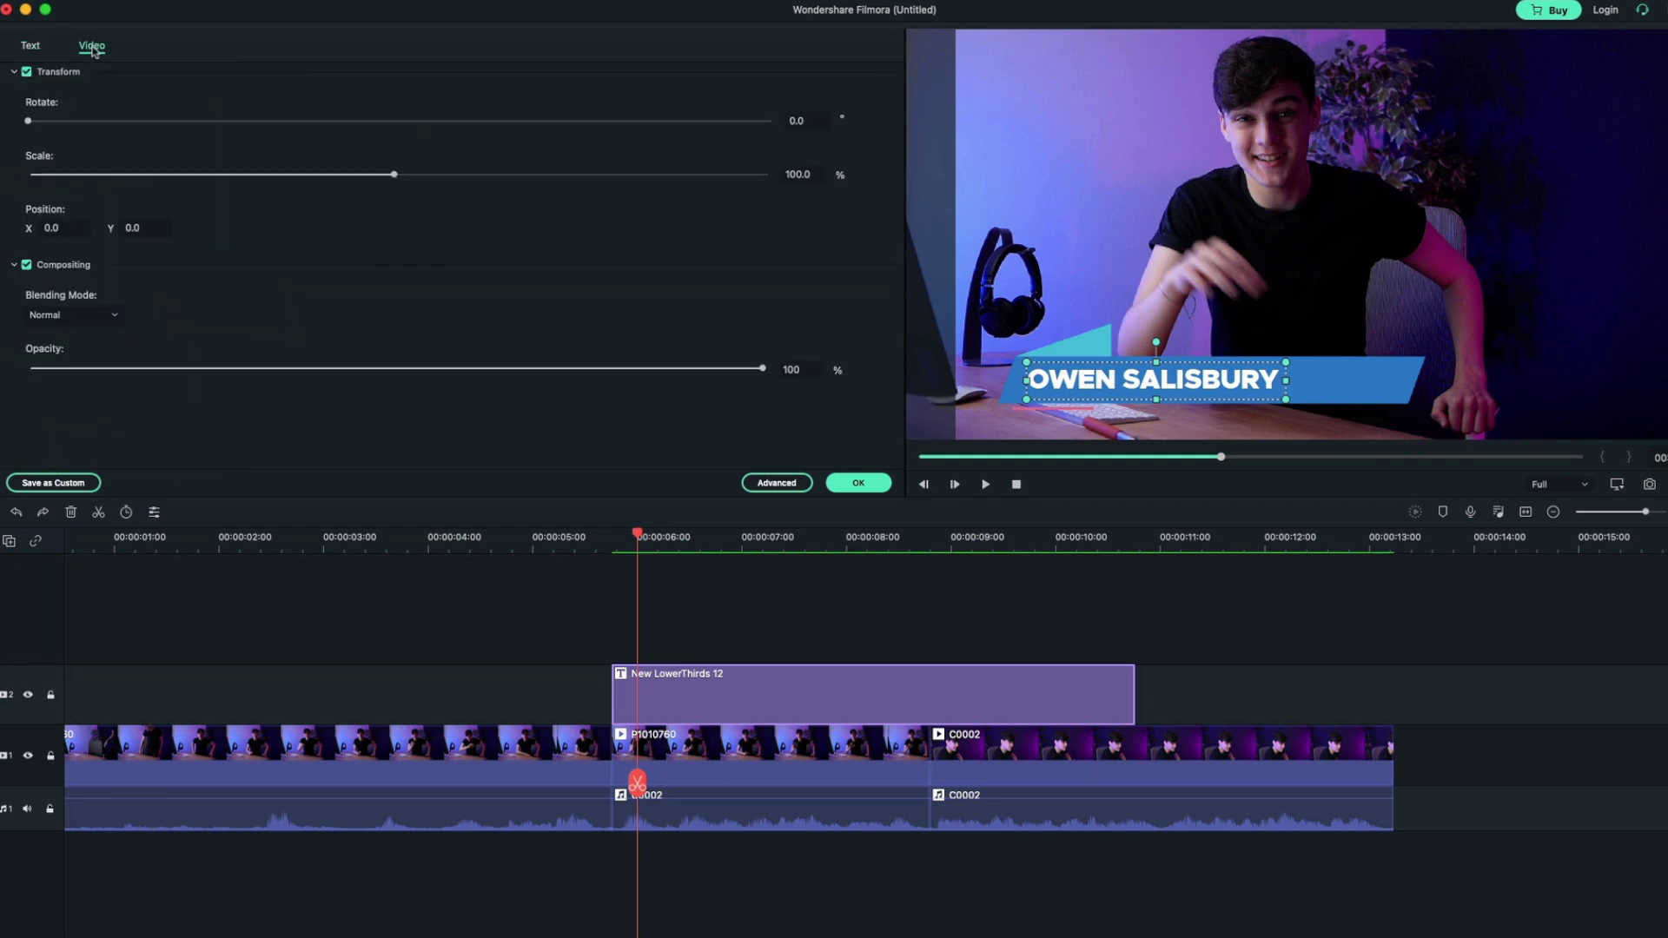
pyautogui.moveTo(395, 177); pyautogui.dragTo(325, 183)
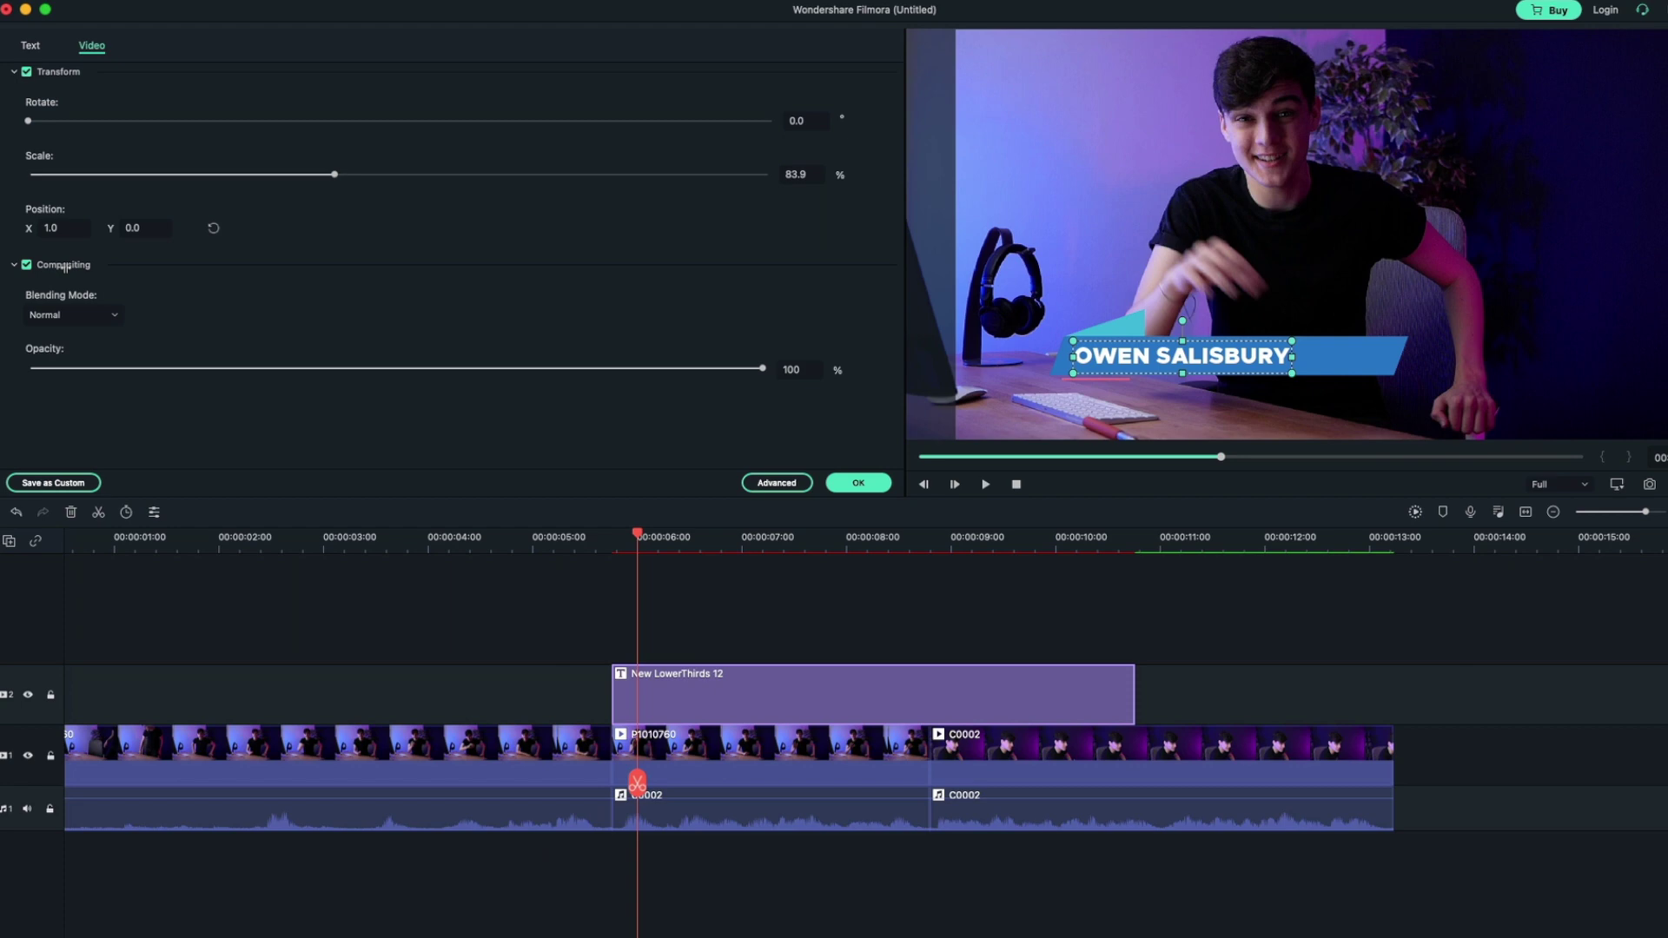
pyautogui.moveTo(1181, 356); pyautogui.dragTo(1128, 343)
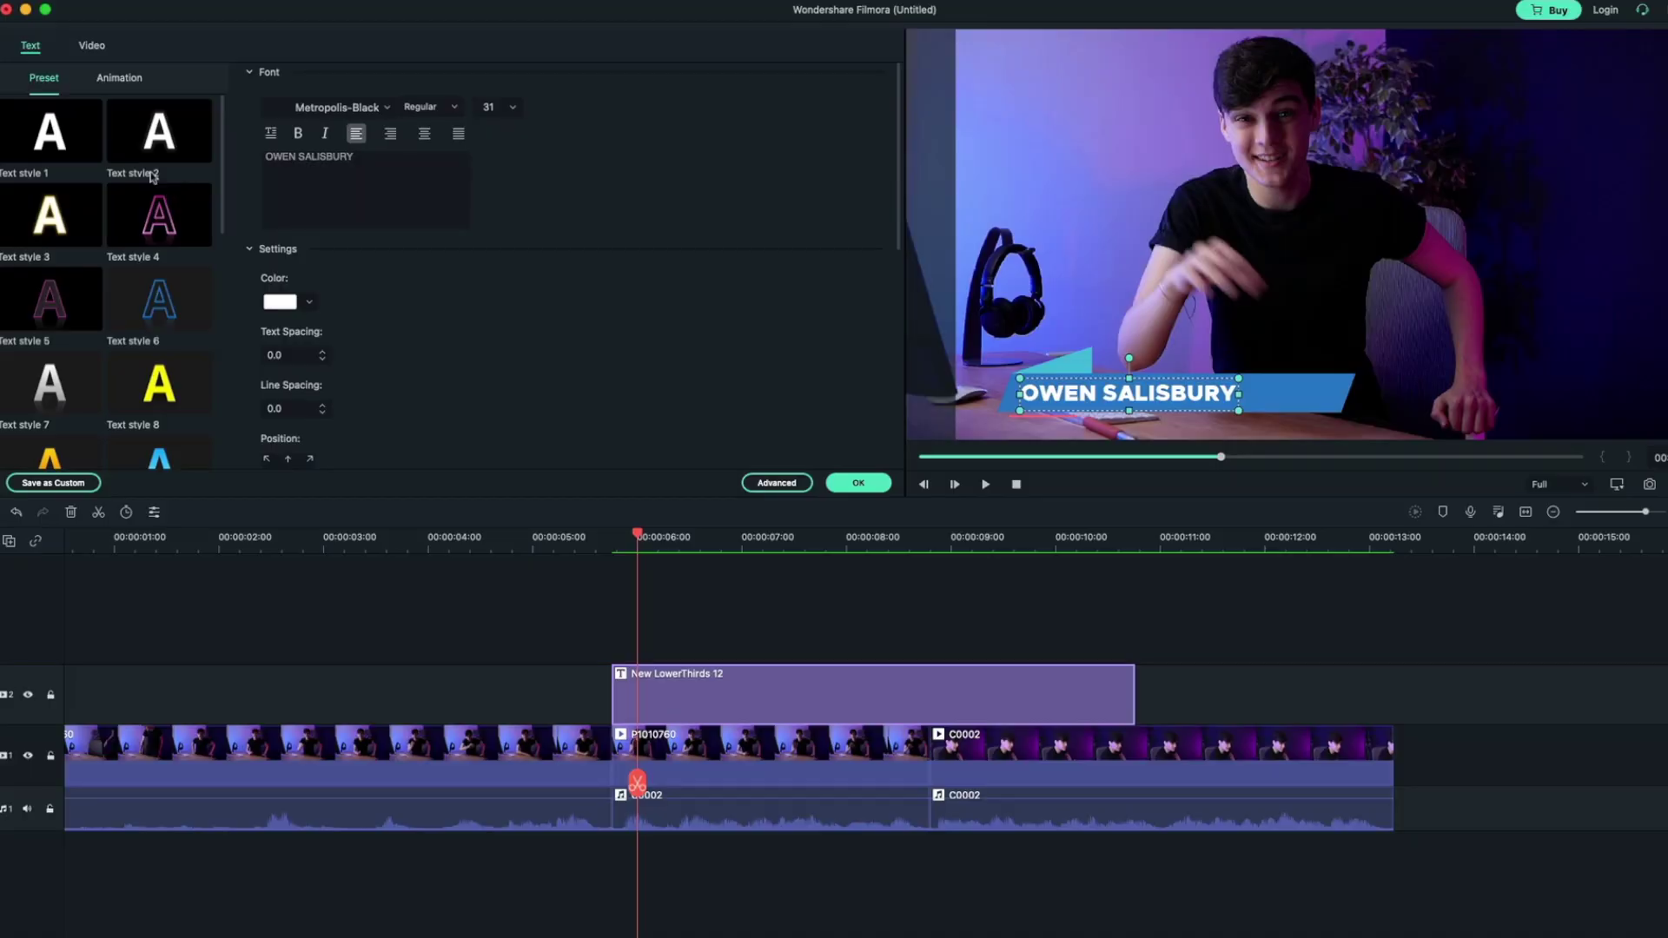
# Play the lower-third from its start to watch its entrance animation
pyautogui.click(120, 78)
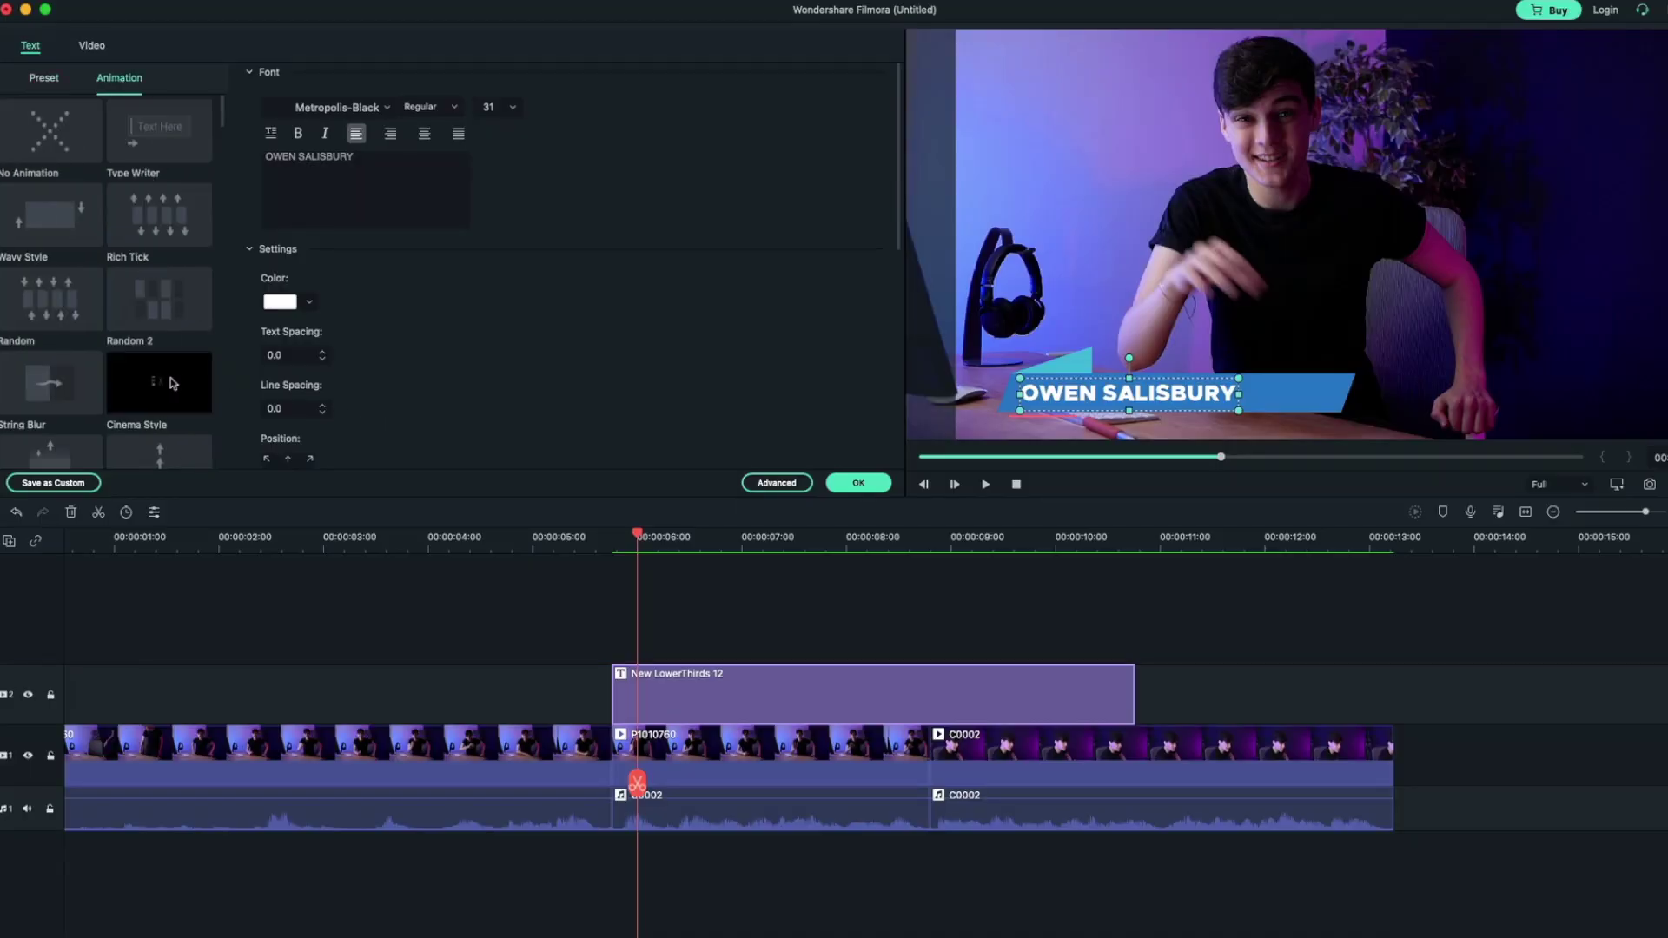
pyautogui.click(618, 539)
pyautogui.press('space')
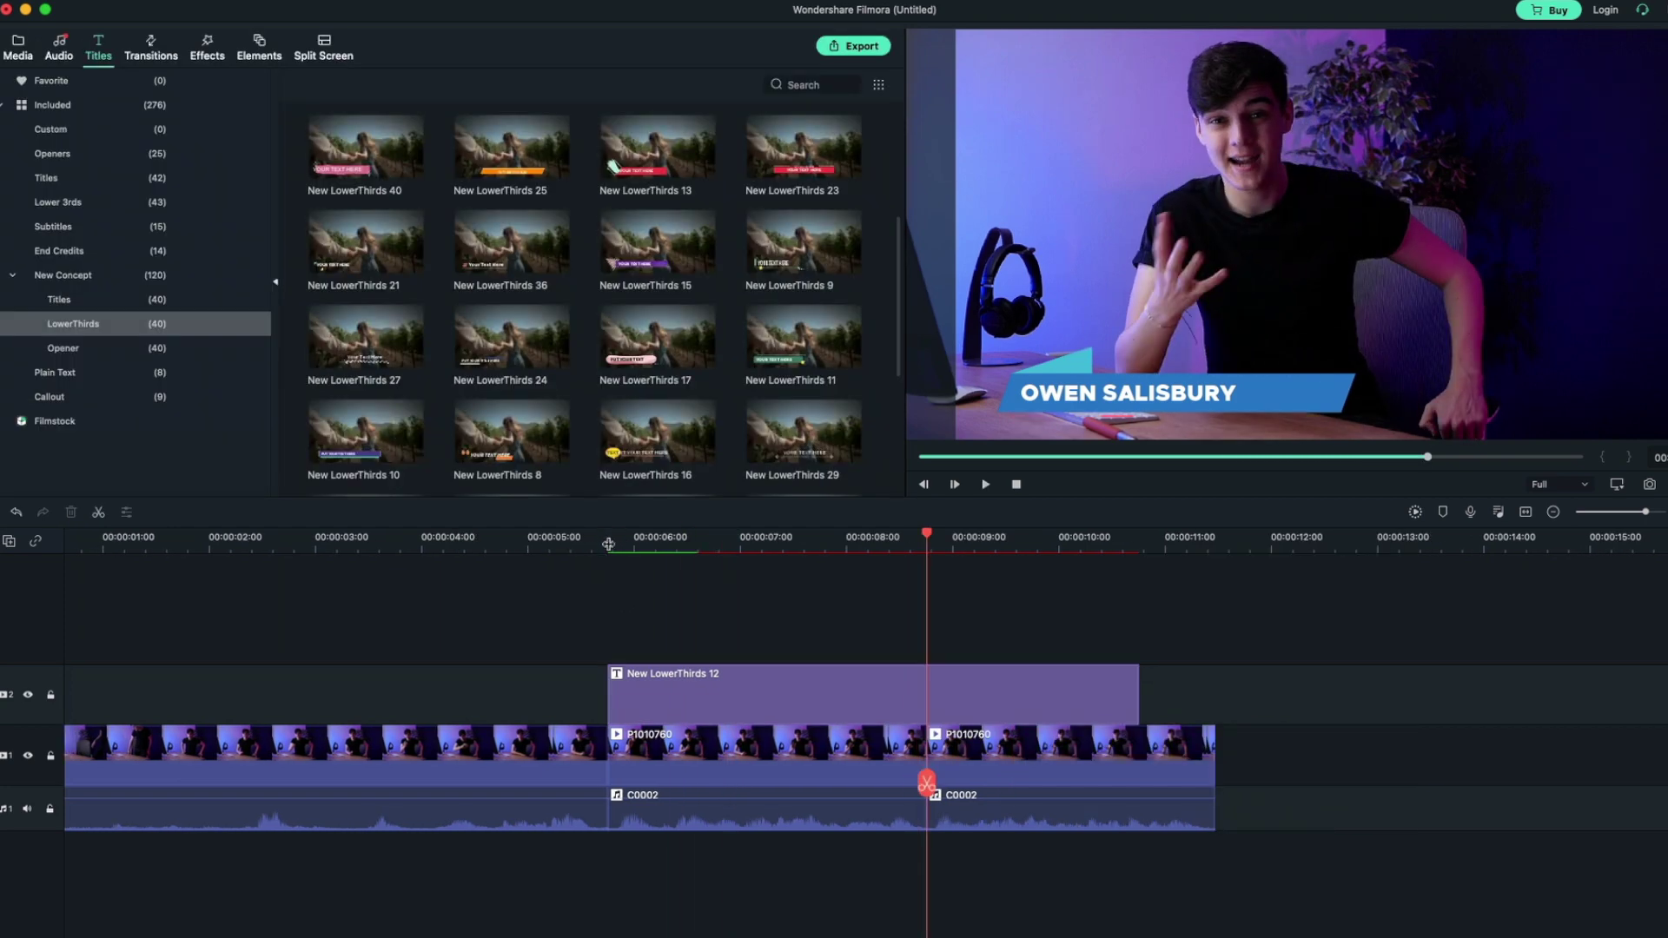
pyautogui.click(608, 542)
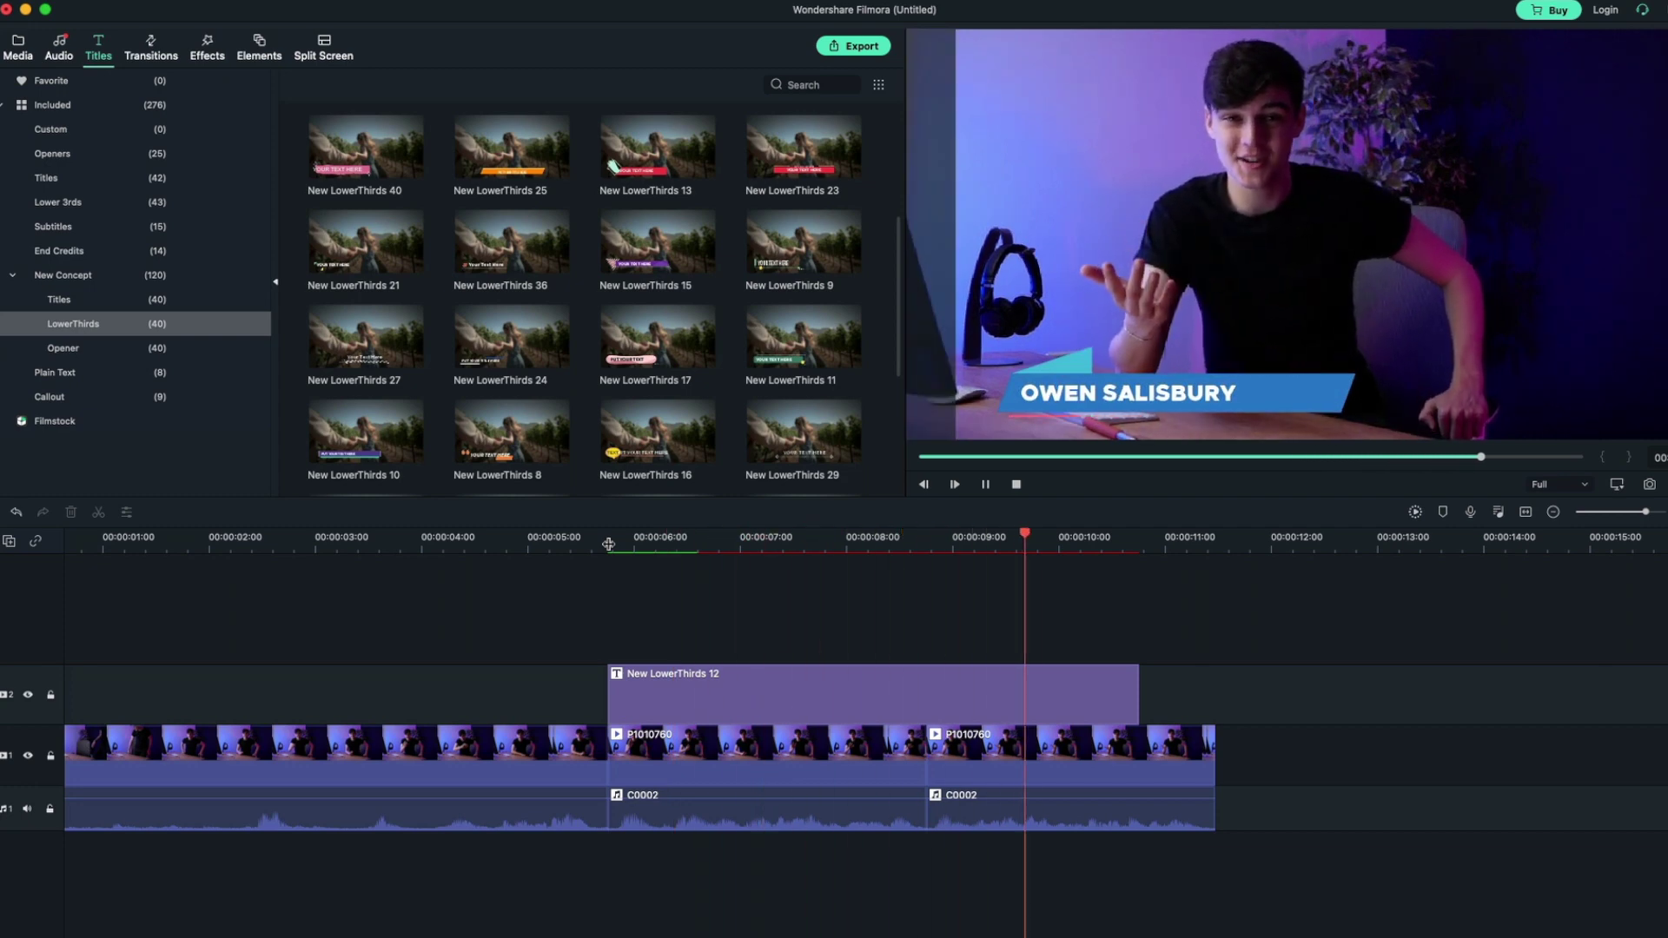
# Stop playback, browse Openers and Titles, preview New Title 2, then show New Concept openers
pyautogui.press('space')
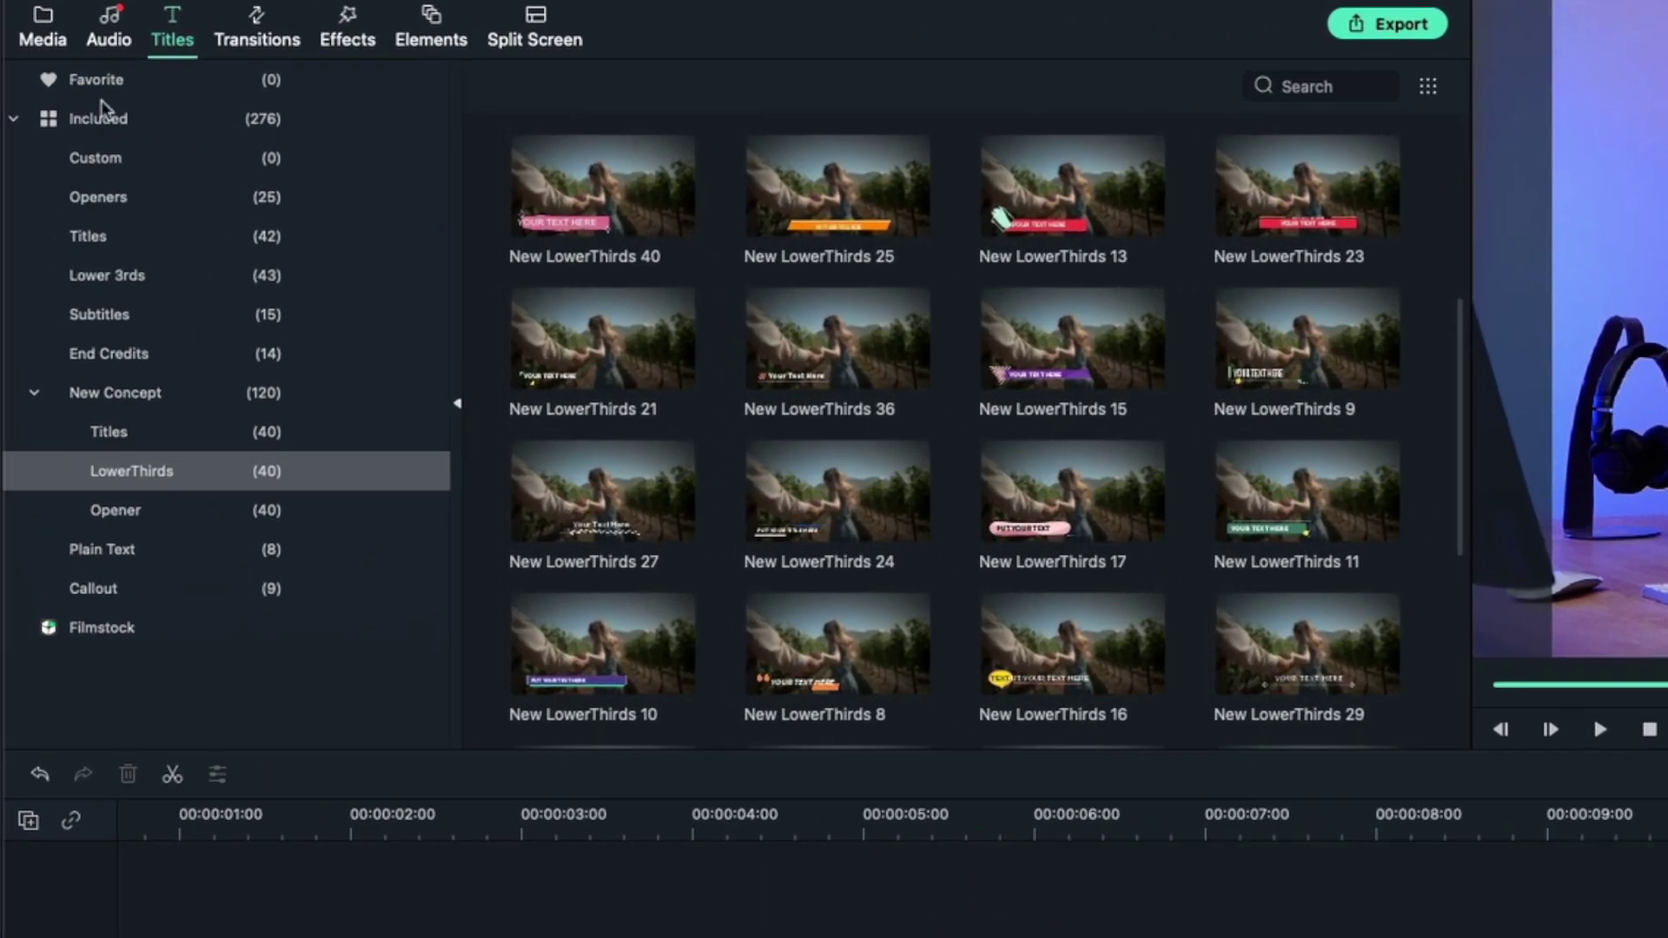
pyautogui.click(104, 197)
pyautogui.click(95, 242)
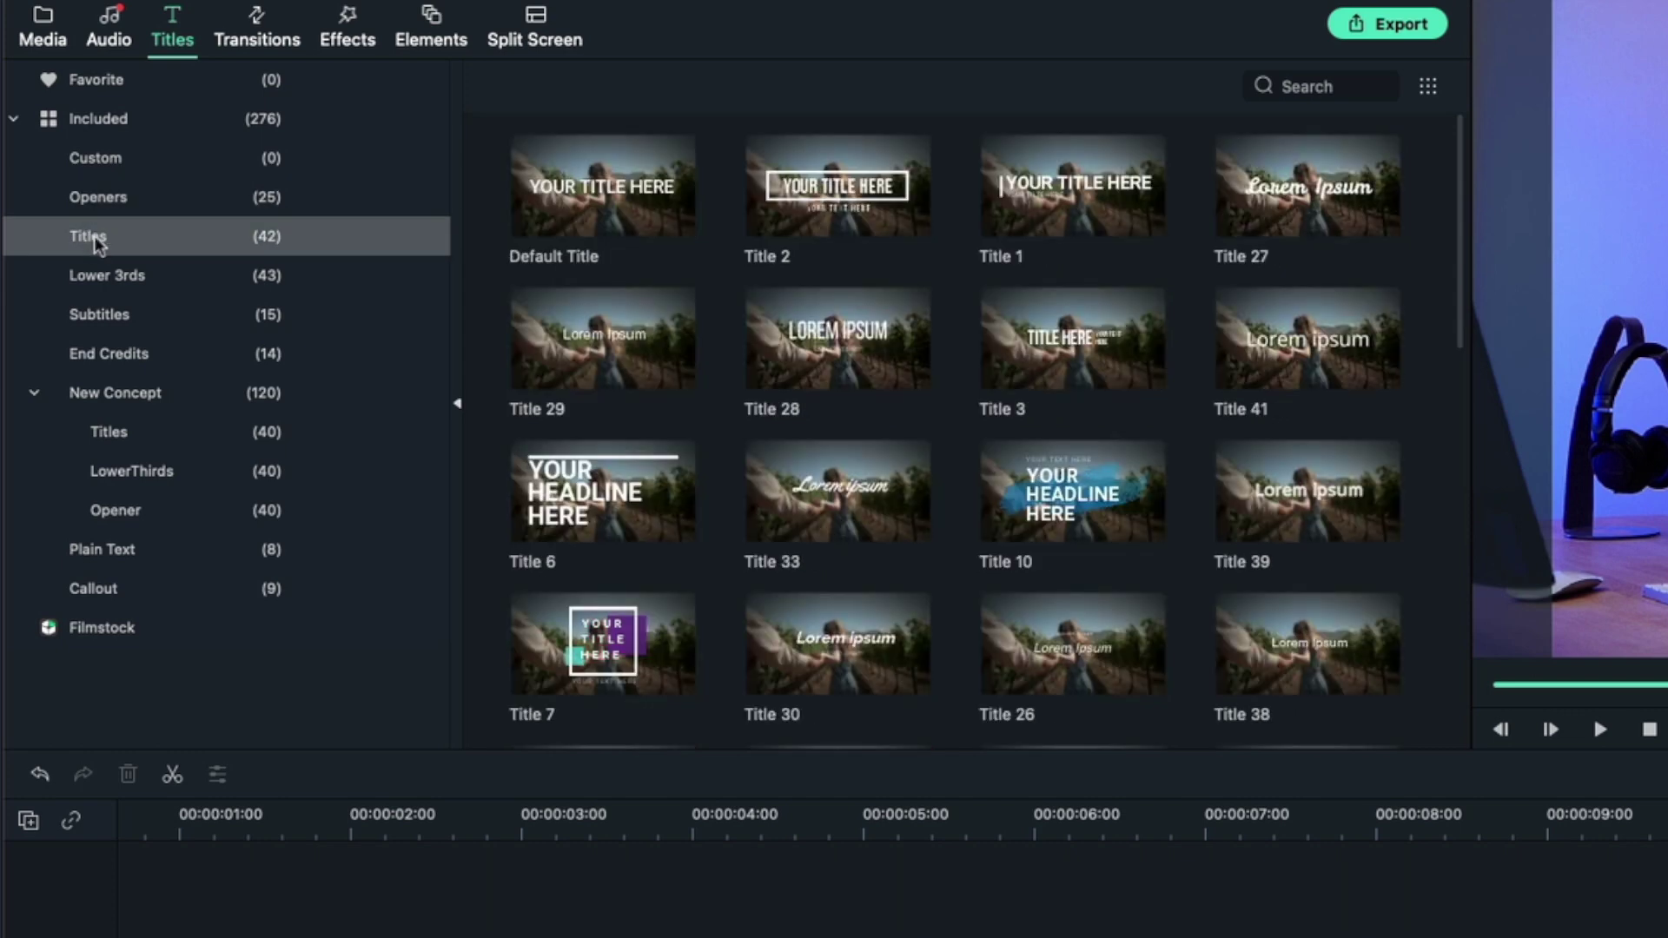
pyautogui.click(109, 432)
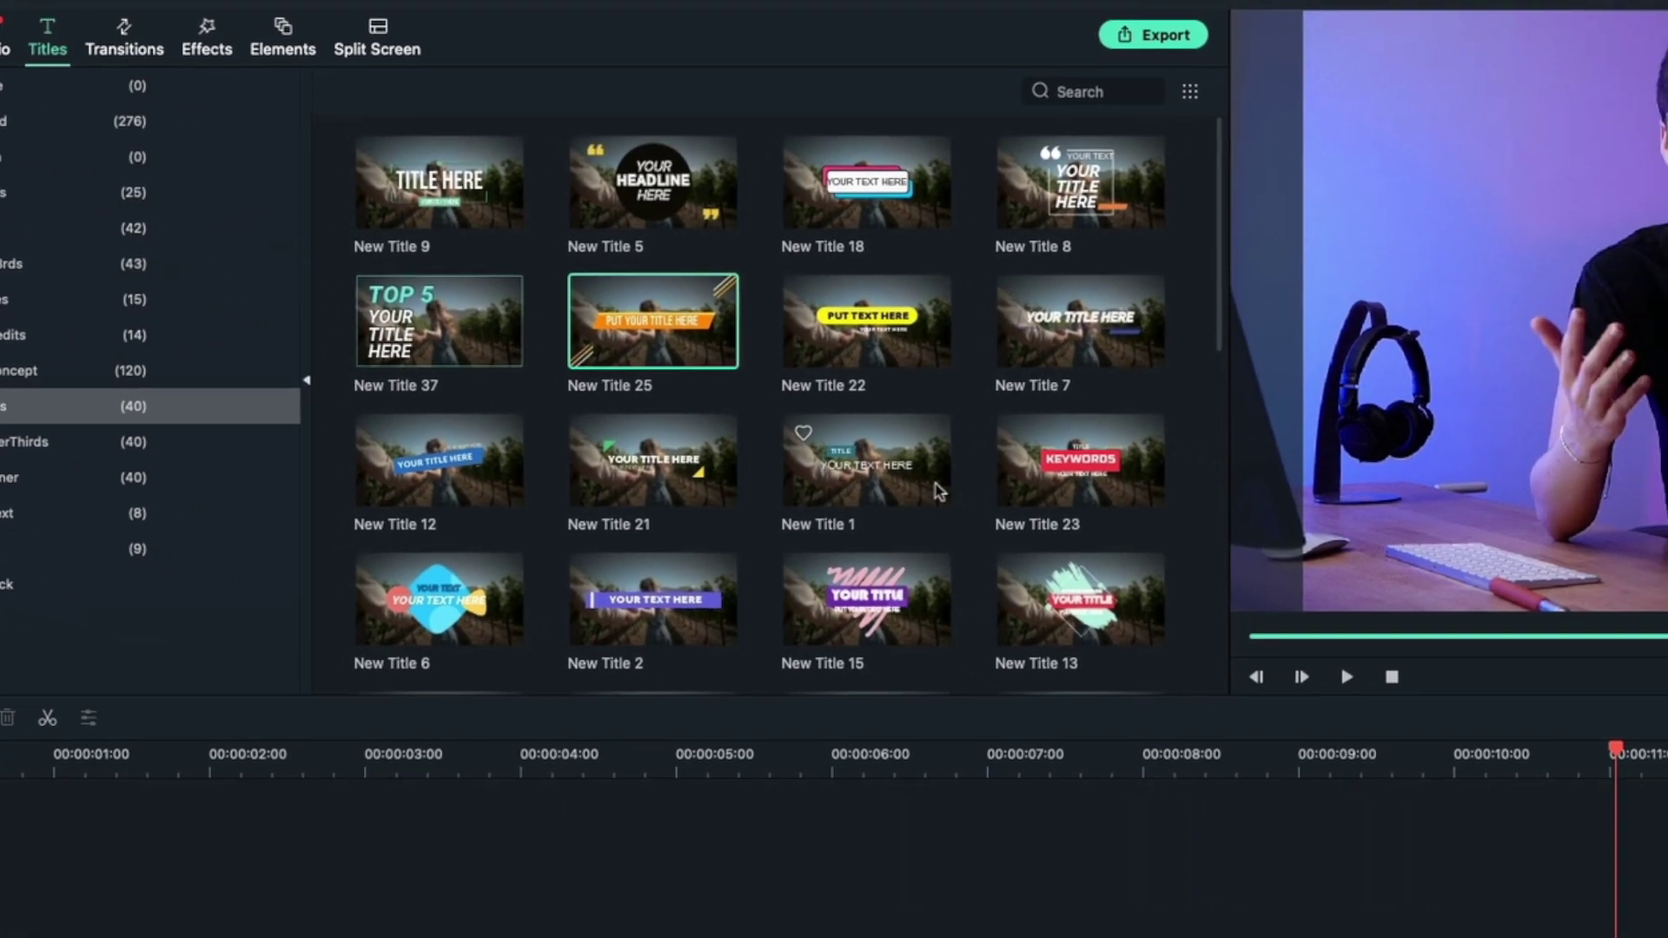
pyautogui.scroll(-10, 939, 491)
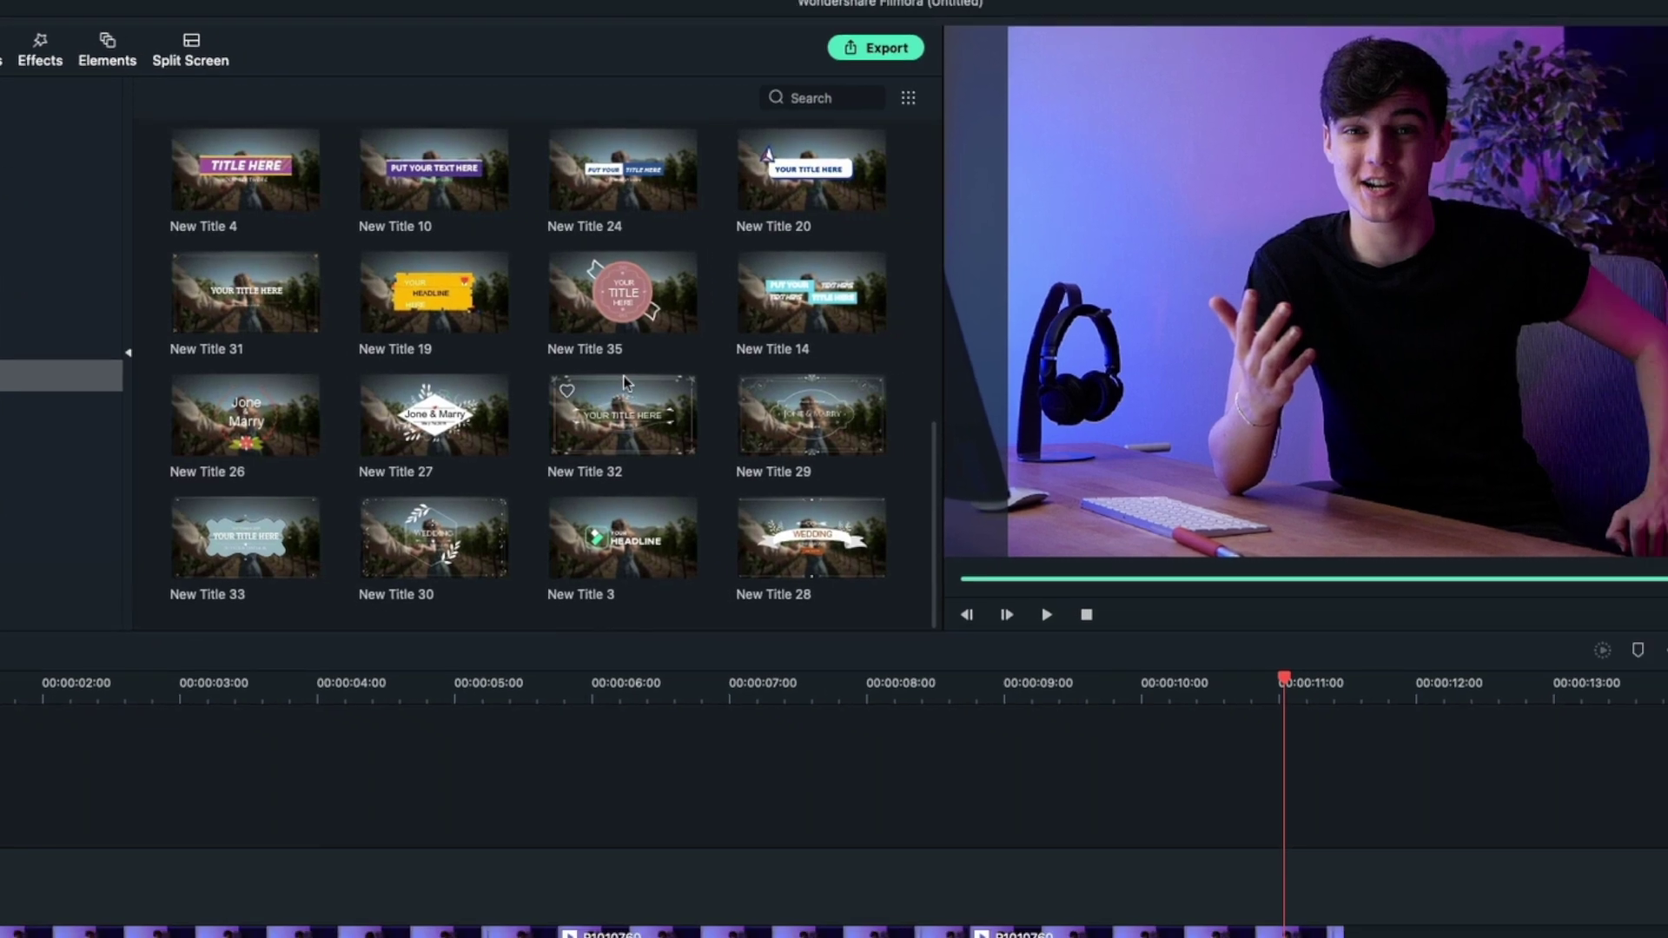
pyautogui.scroll(5, 1023, 547)
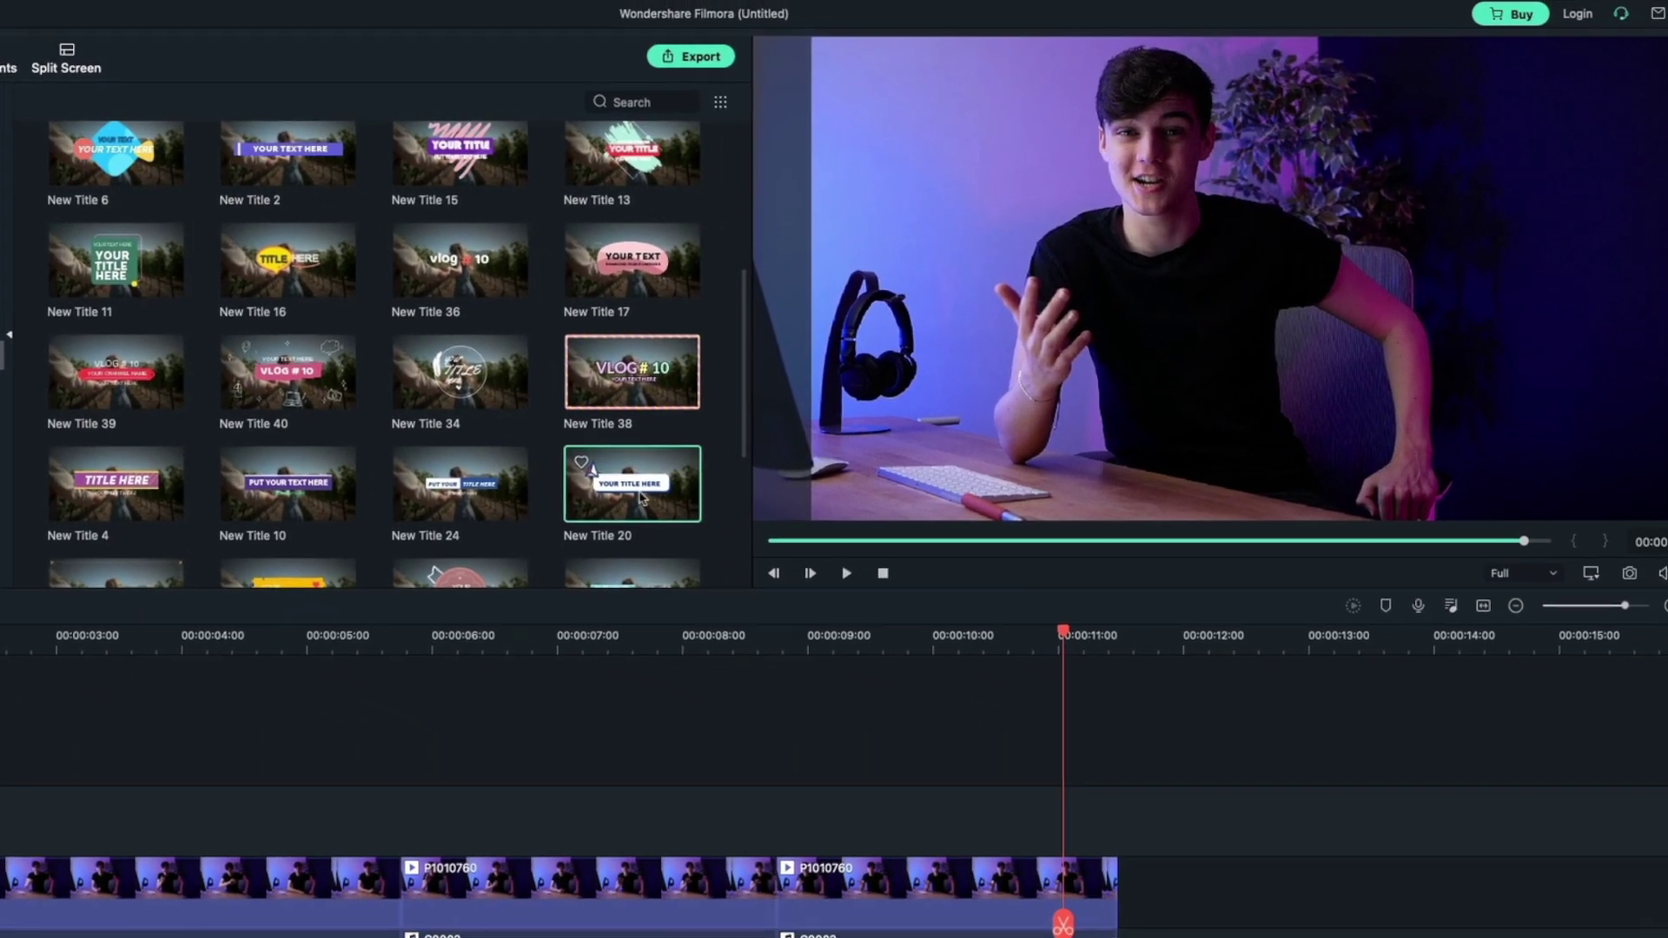
pyautogui.scroll(3, 452, 391)
pyautogui.click(357, 370)
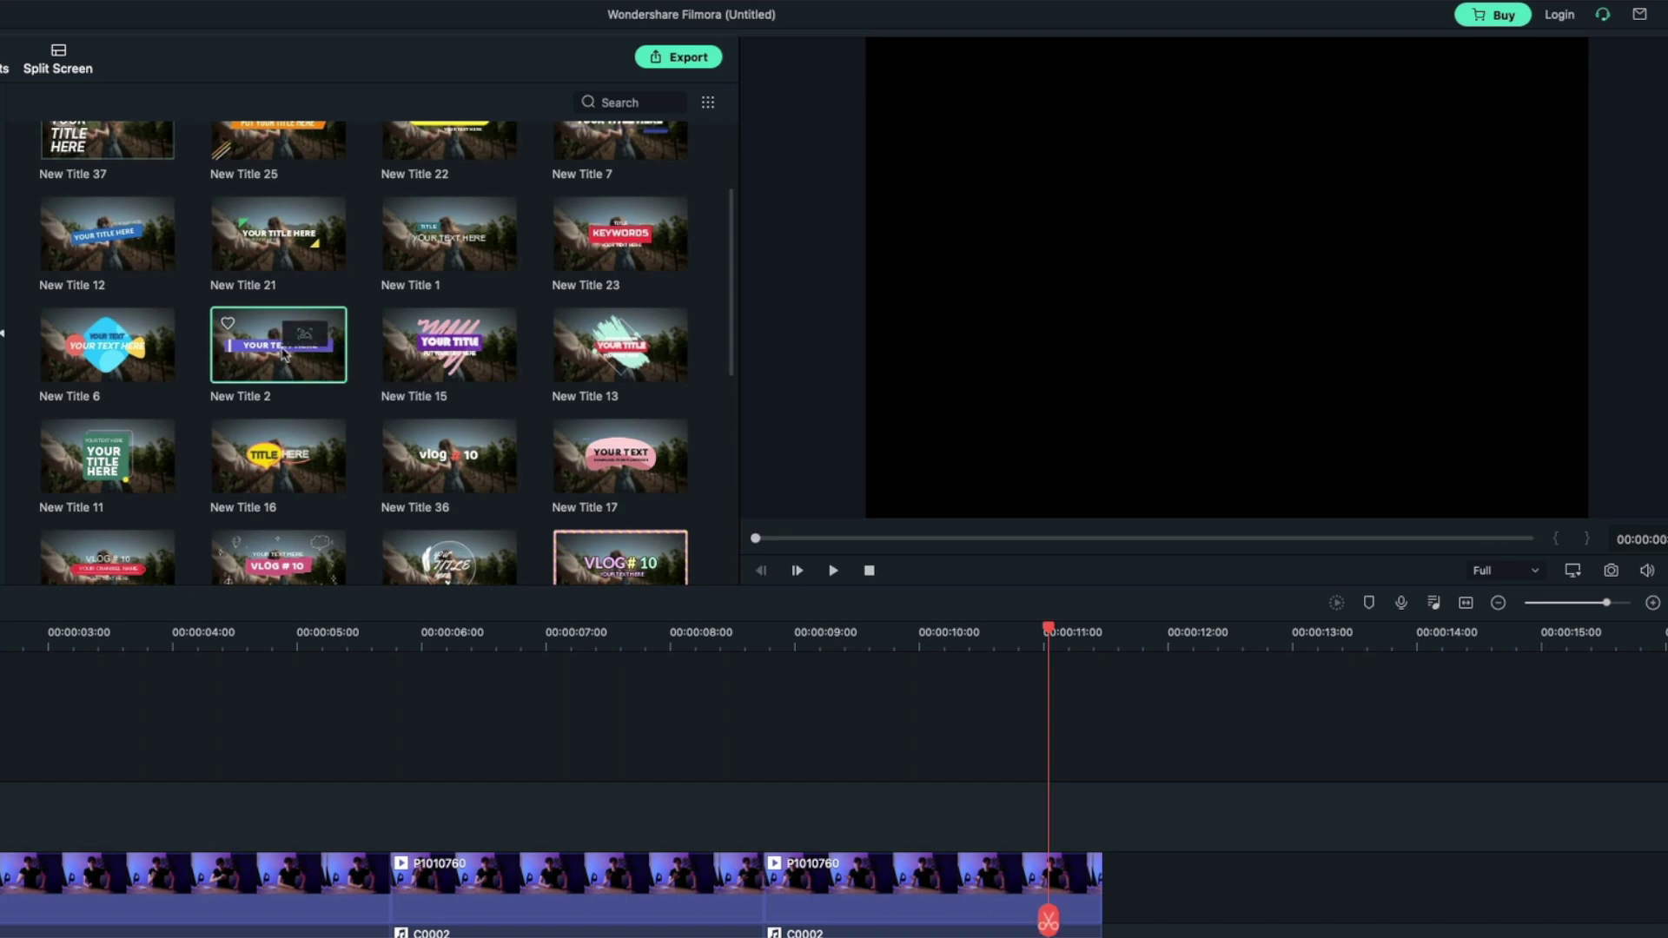
pyautogui.click(121, 411)
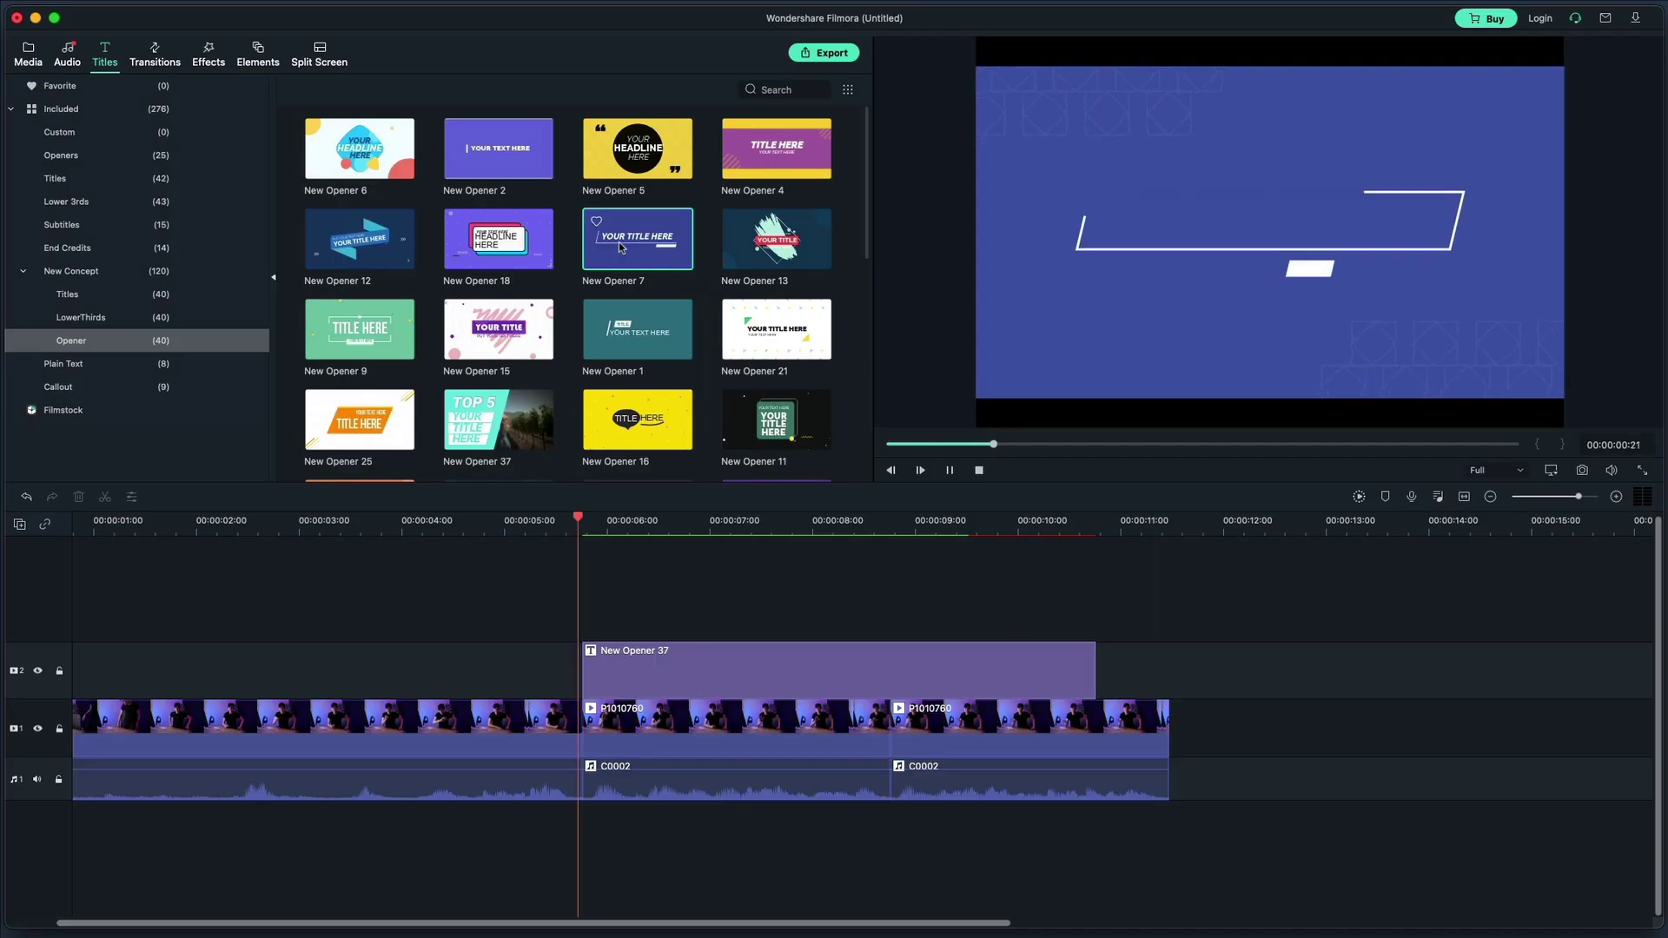
# Replace New Opener 37 with New Opener 7 on track 2 and enter the presenter's name
pyautogui.press('Delete')
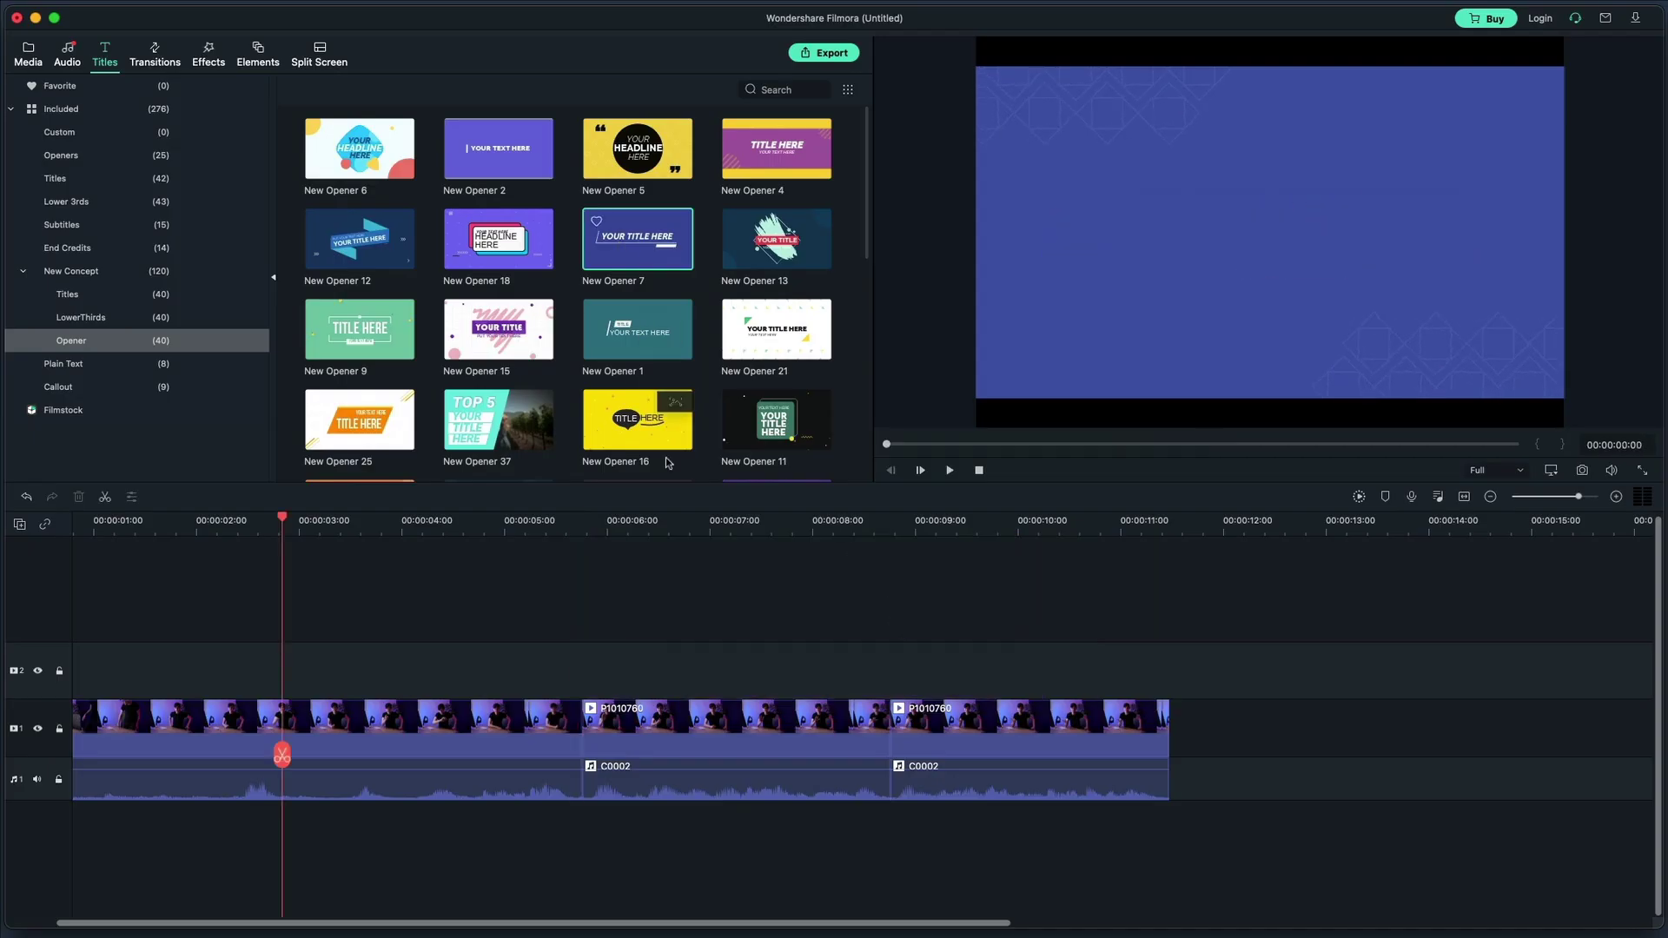
pyautogui.moveTo(637, 238); pyautogui.dragTo(717, 670)
pyautogui.doubleClick(718, 669)
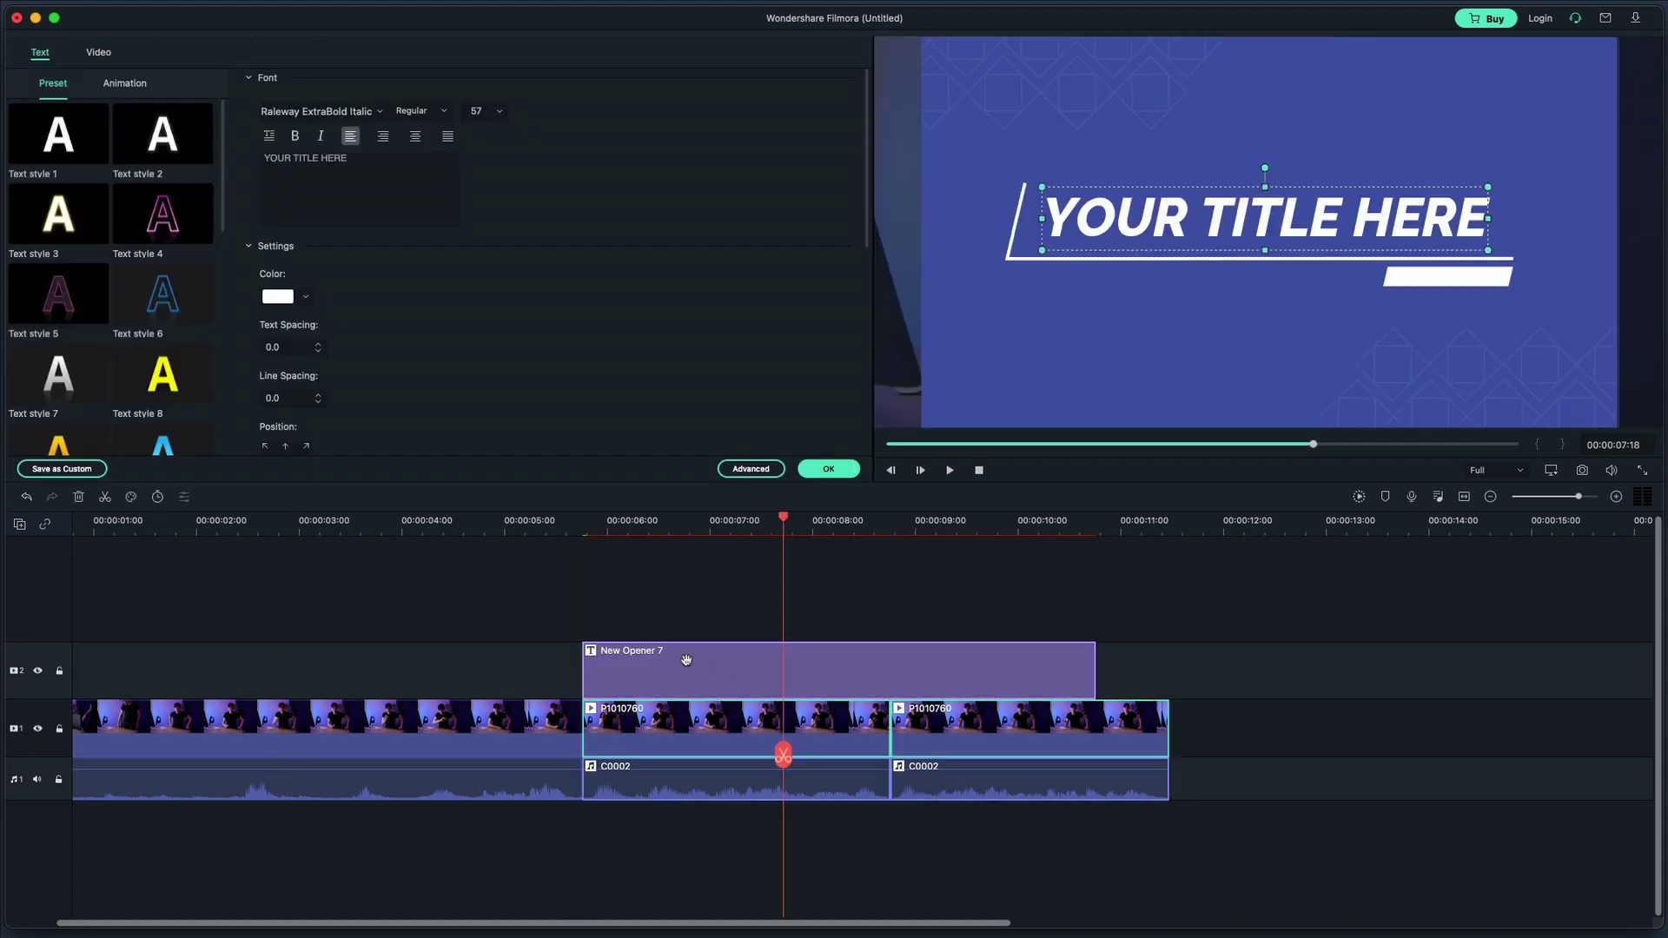
pyautogui.press('super+a')
pyautogui.write('OWE')
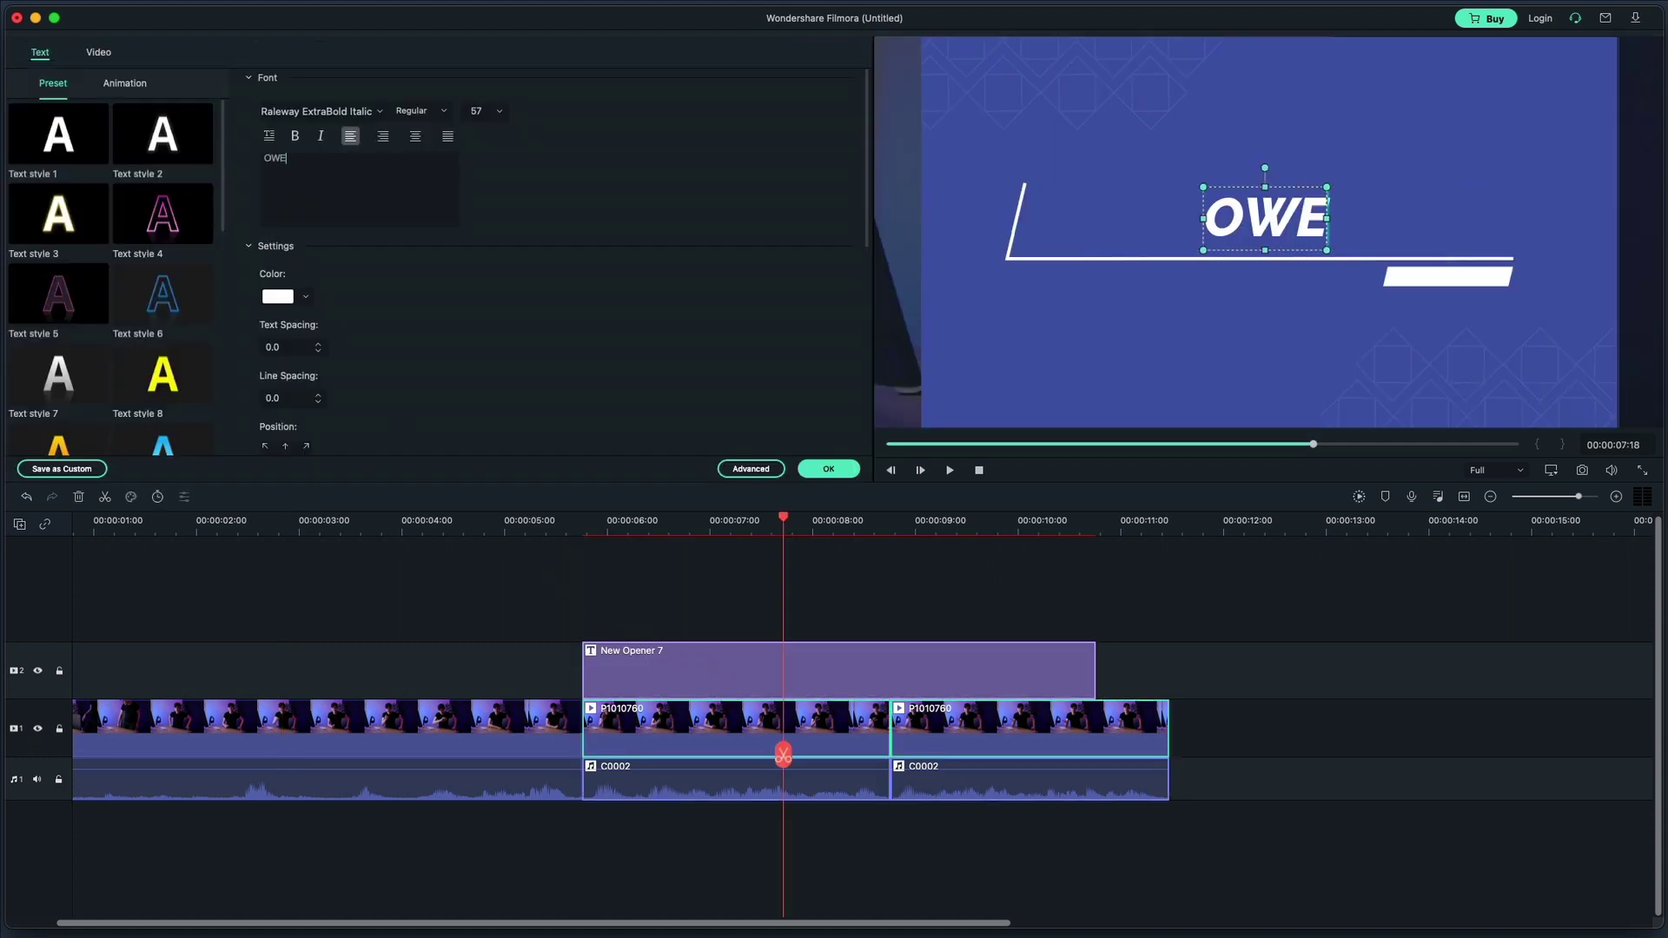
pyautogui.write('N SALISBURY')
# Set the opener's font to Metropolis Black Italic and look through its Animation and Video settings
pyautogui.click(355, 111)
pyautogui.scroll(2, 324, 260)
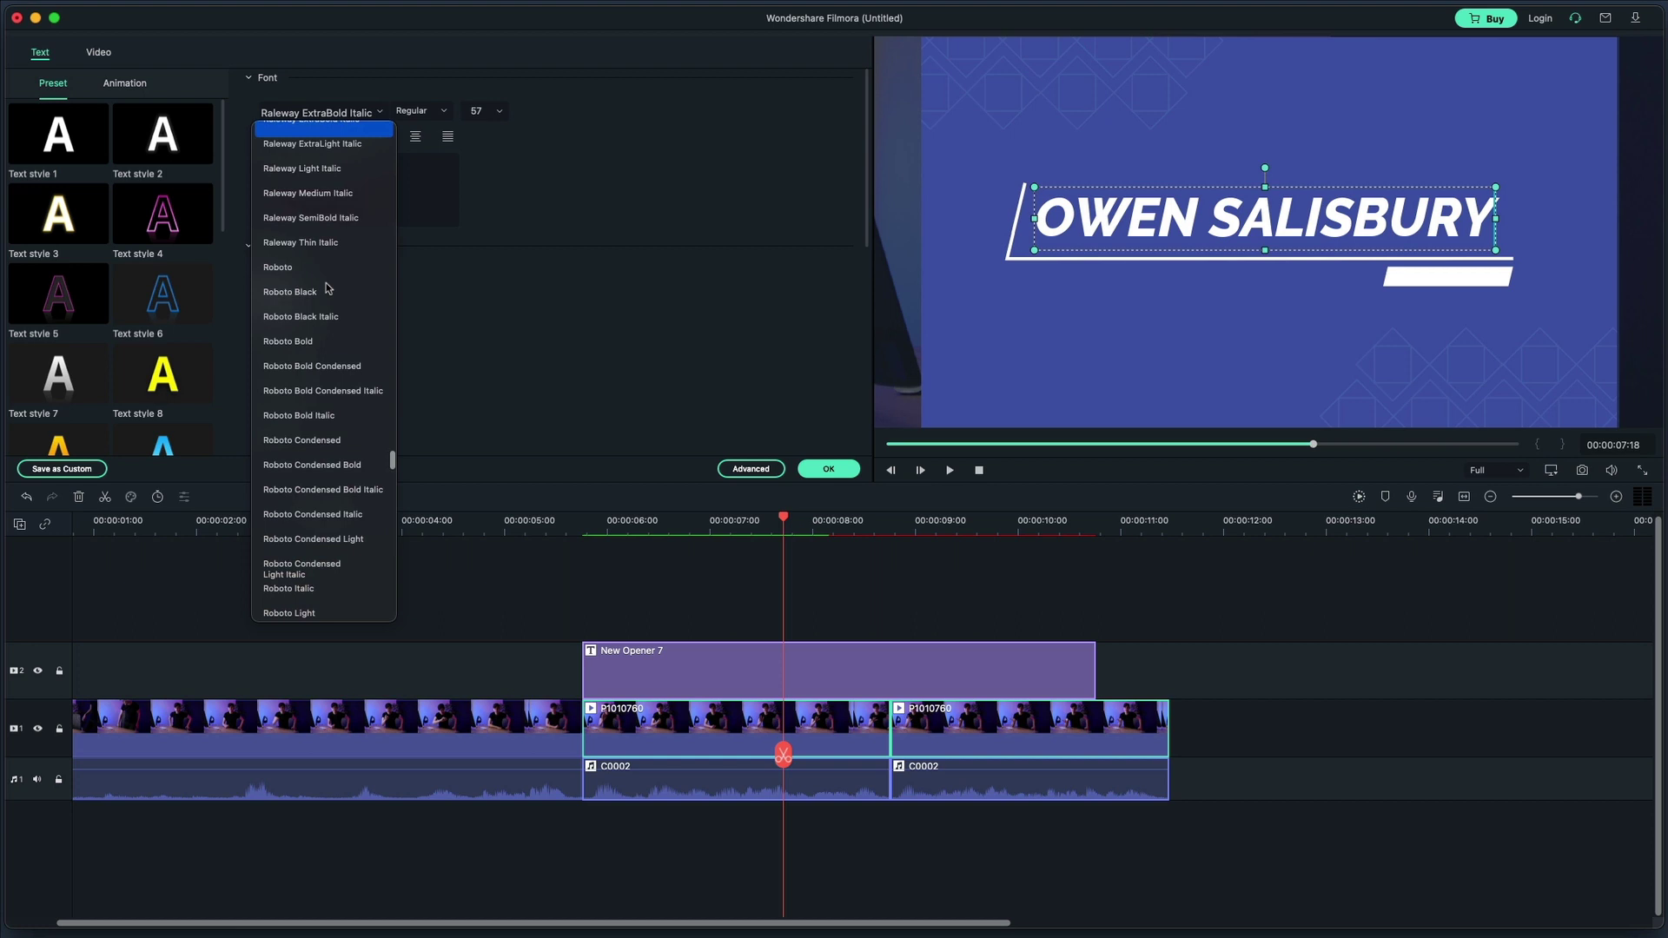
pyautogui.press('Return')
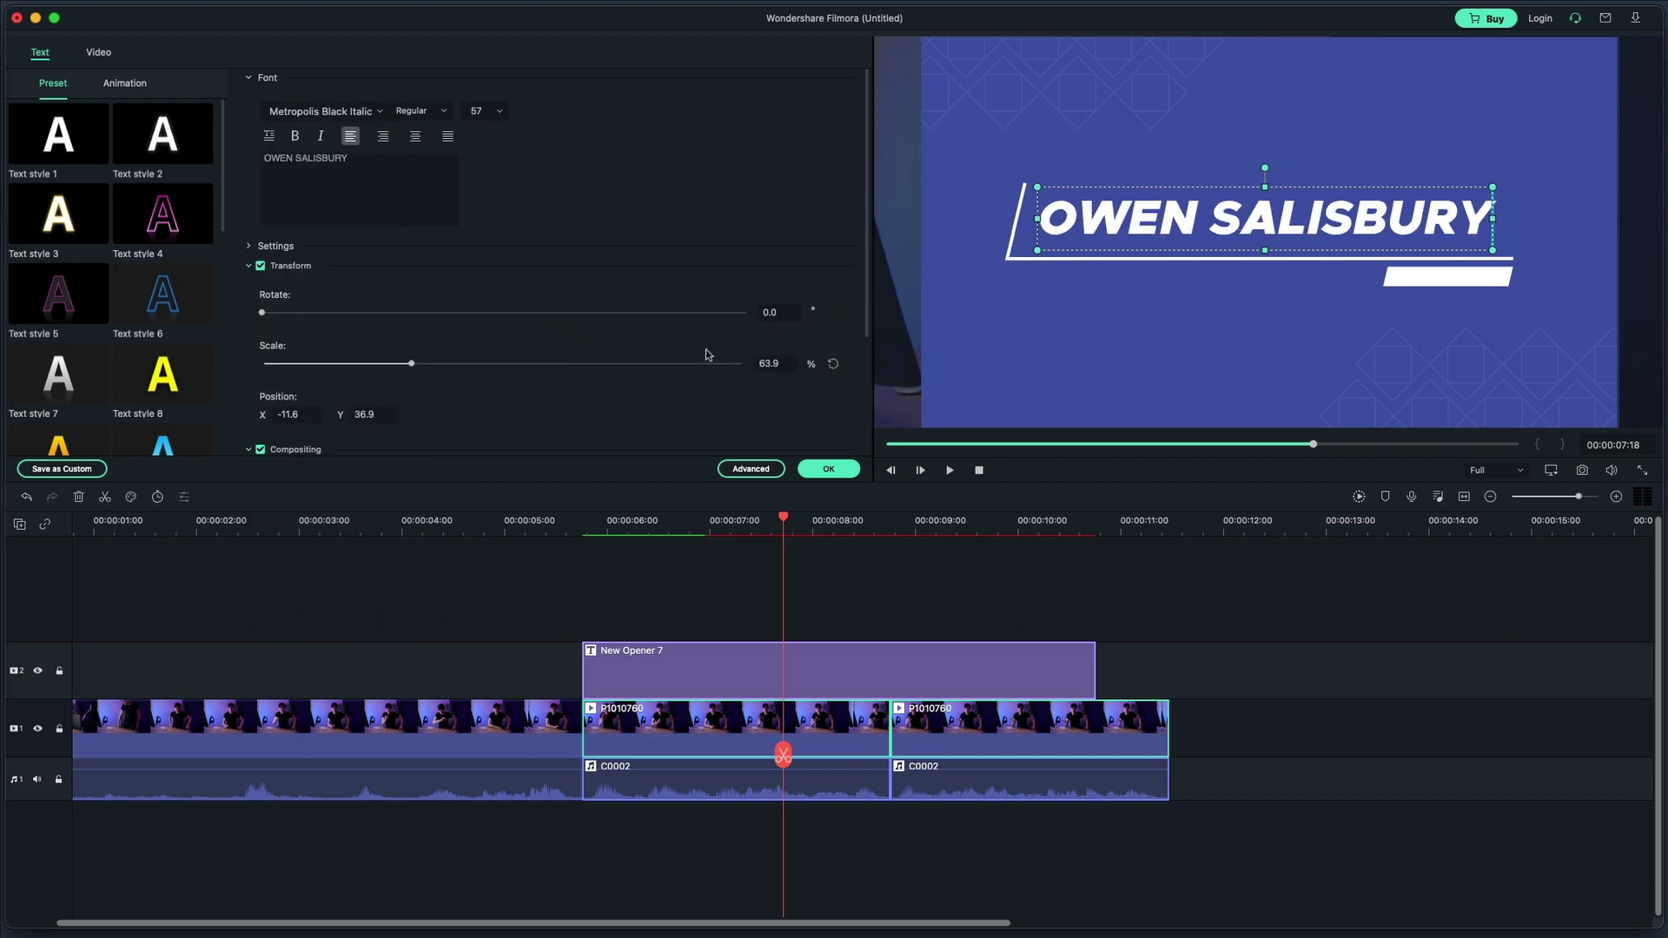
pyautogui.scroll(-5, 469, 321)
pyautogui.click(98, 101)
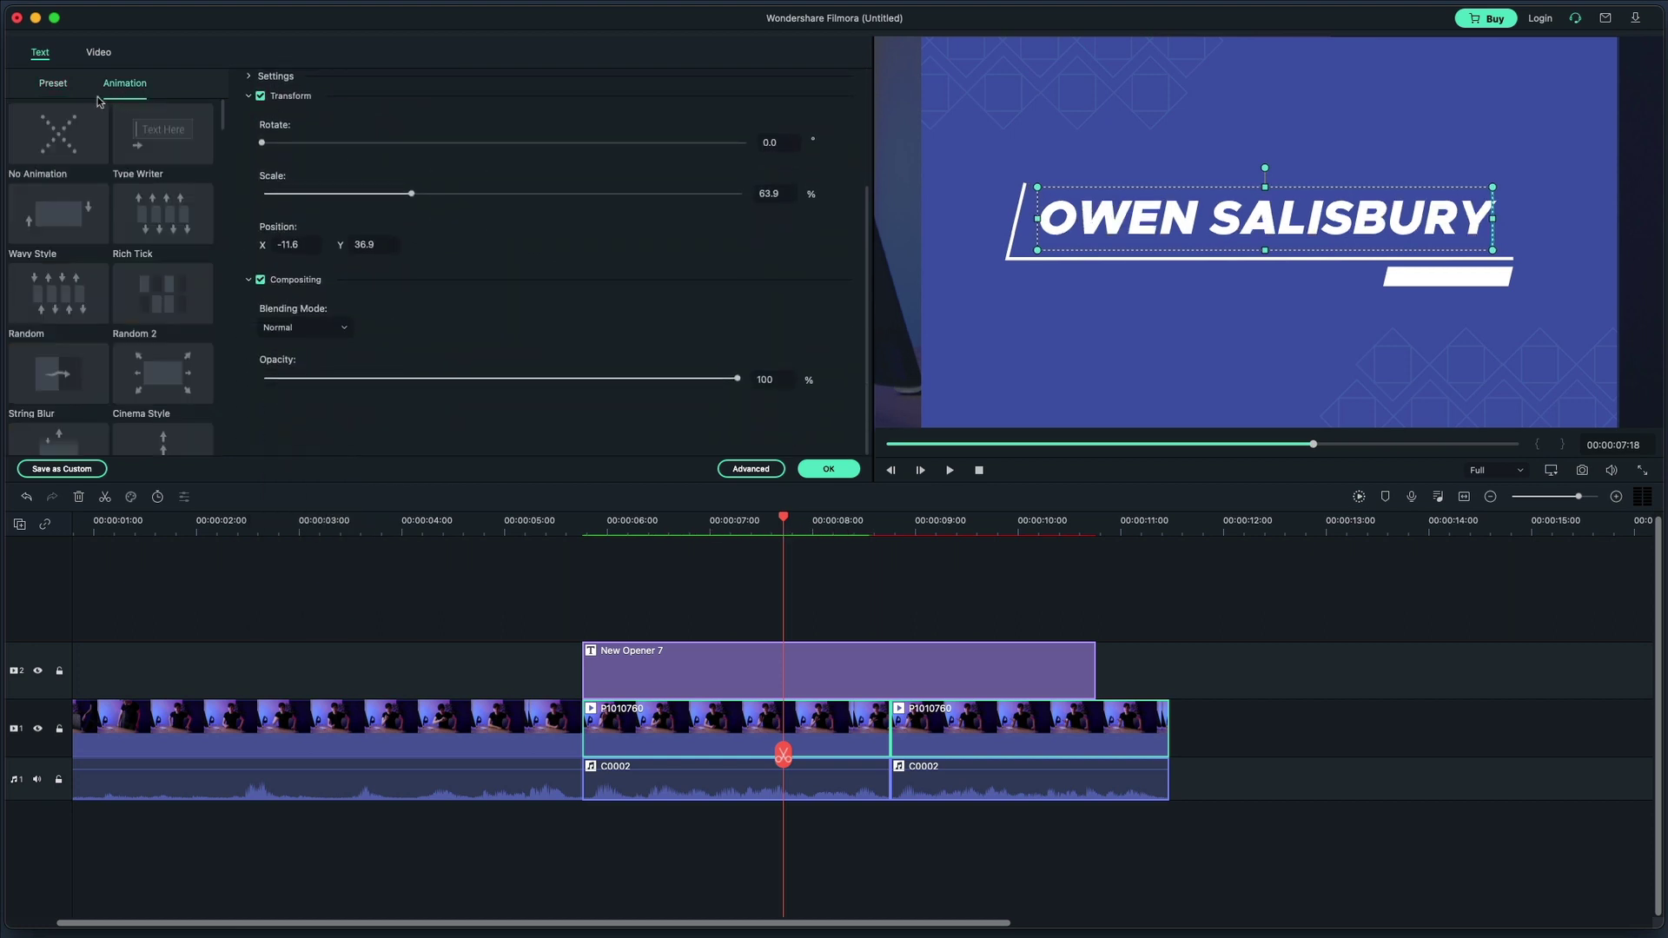
pyautogui.click(53, 83)
pyautogui.click(98, 52)
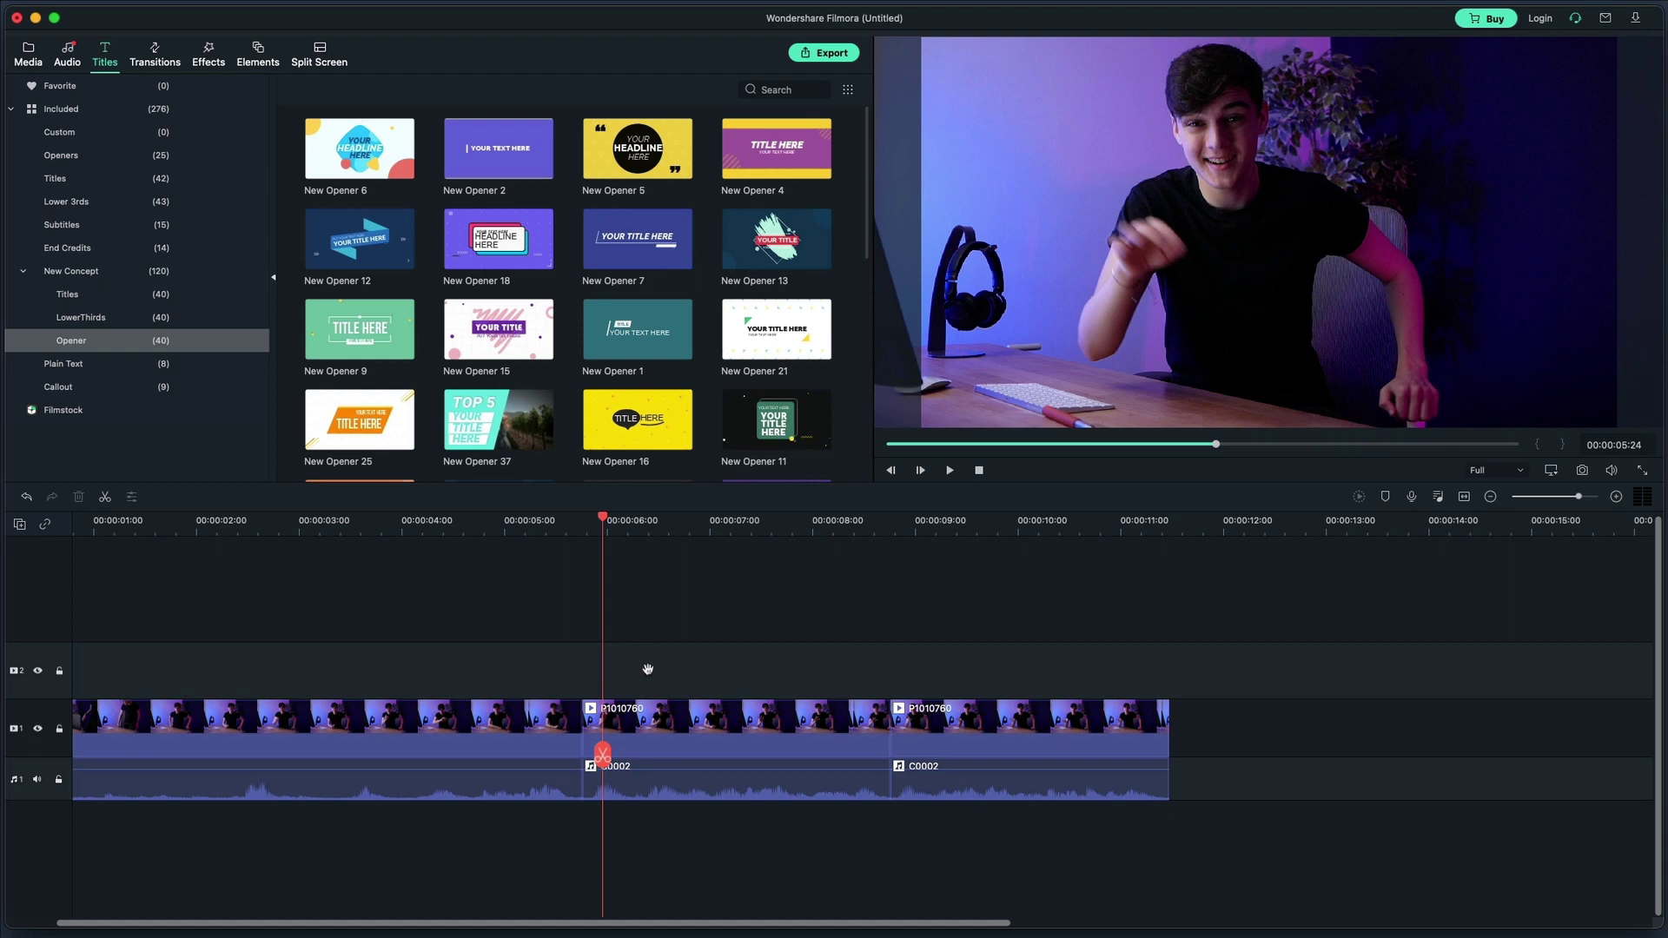
# Add the Default Title to track 2 at the playhead and open its settings
pyautogui.click(56, 178)
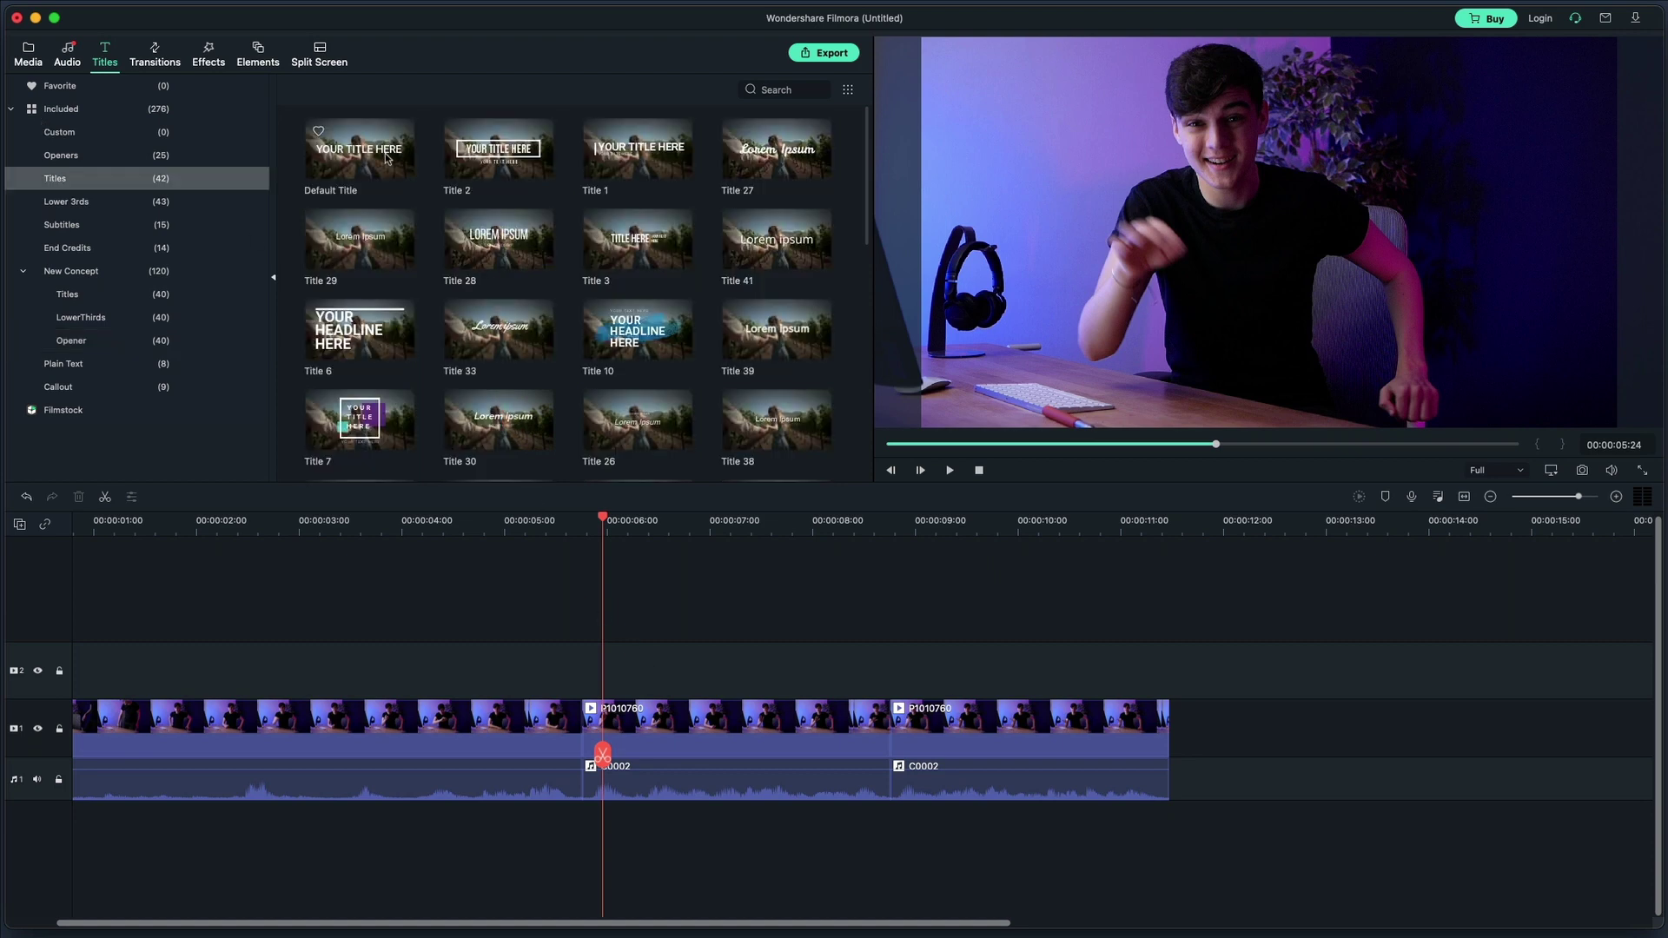
pyautogui.moveTo(382, 158); pyautogui.dragTo(647, 662)
pyautogui.doubleClick(647, 661)
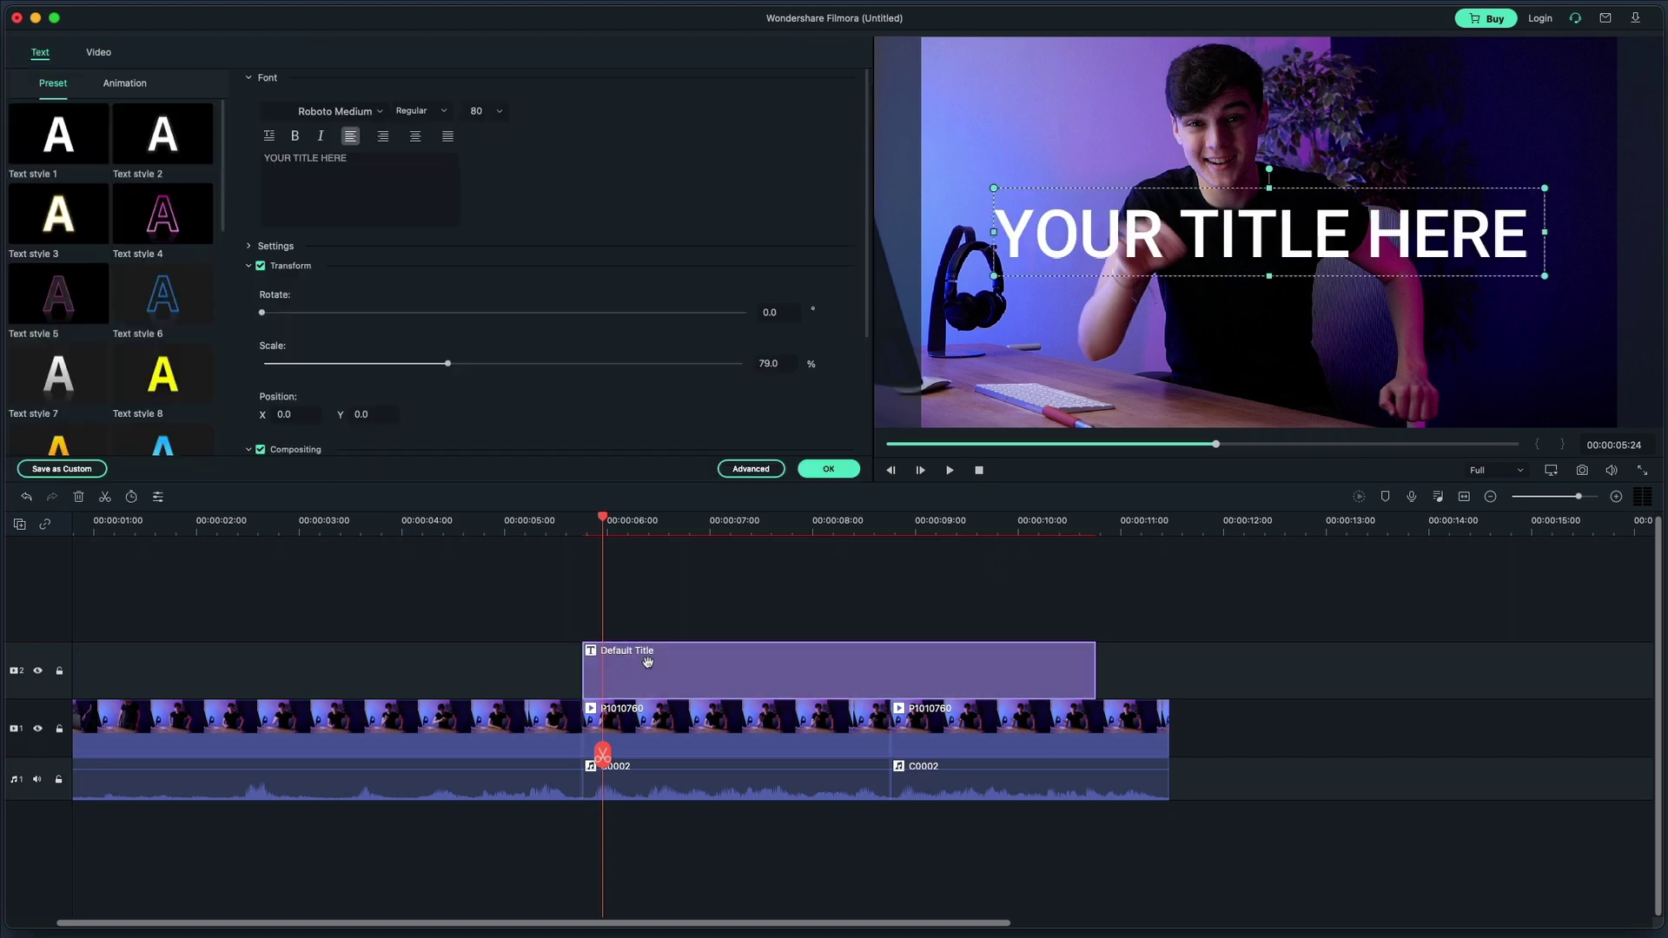
# Open the advanced Title Inspector and make its window taller and wider
pyautogui.click(734, 469)
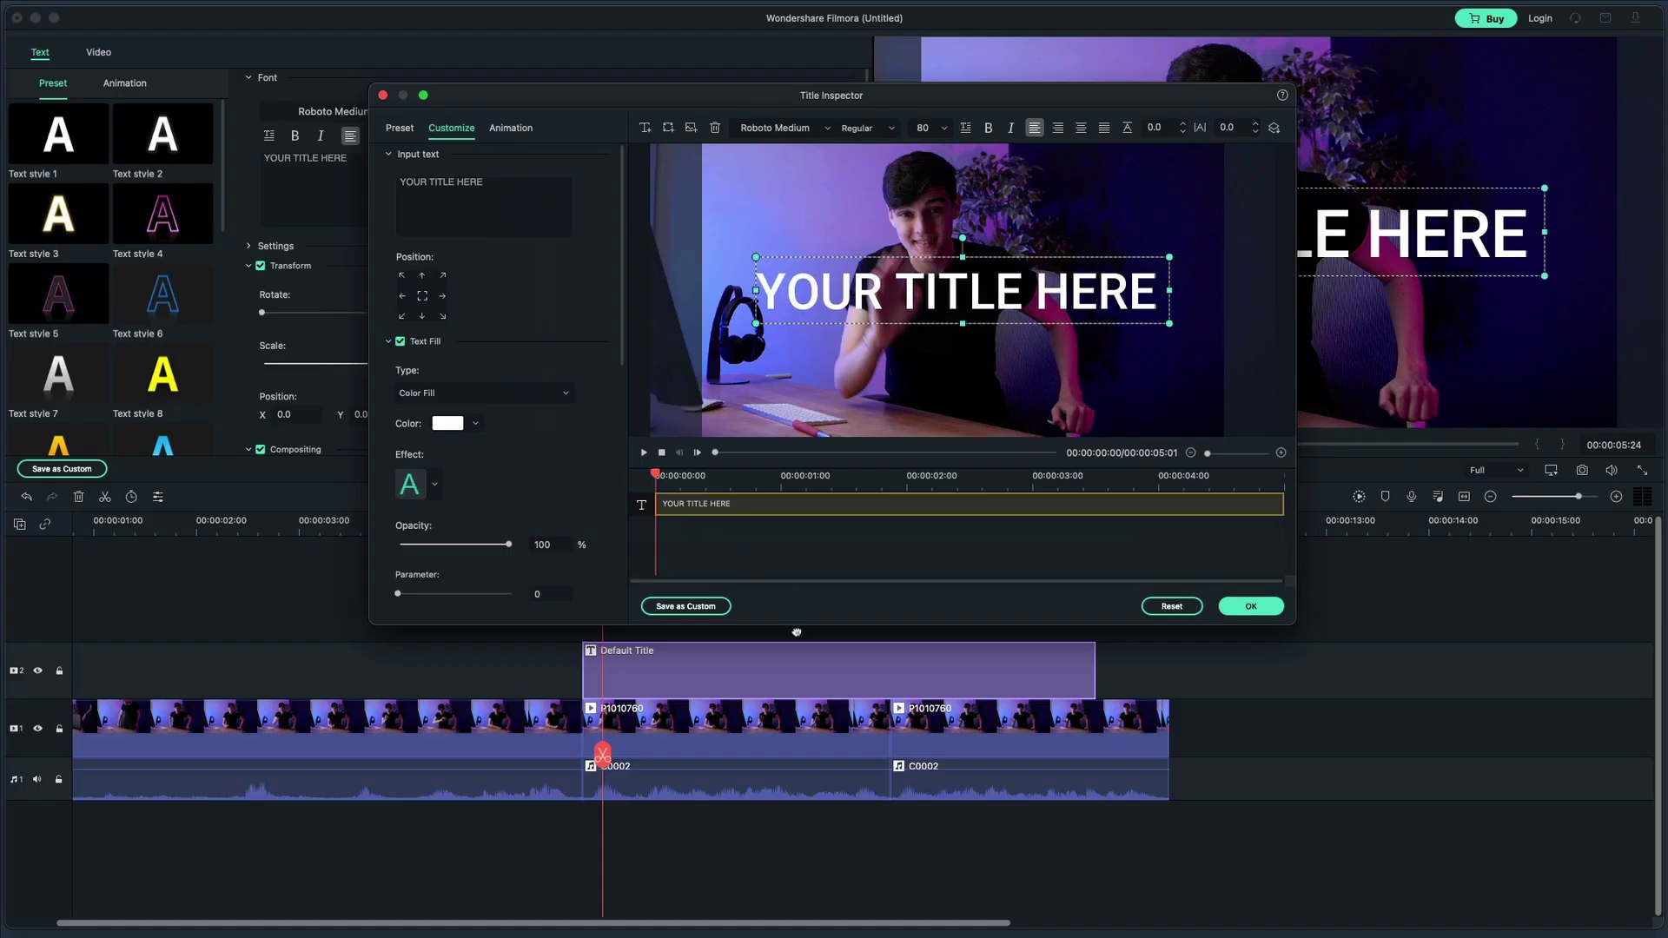
pyautogui.moveTo(796, 624); pyautogui.dragTo(797, 868)
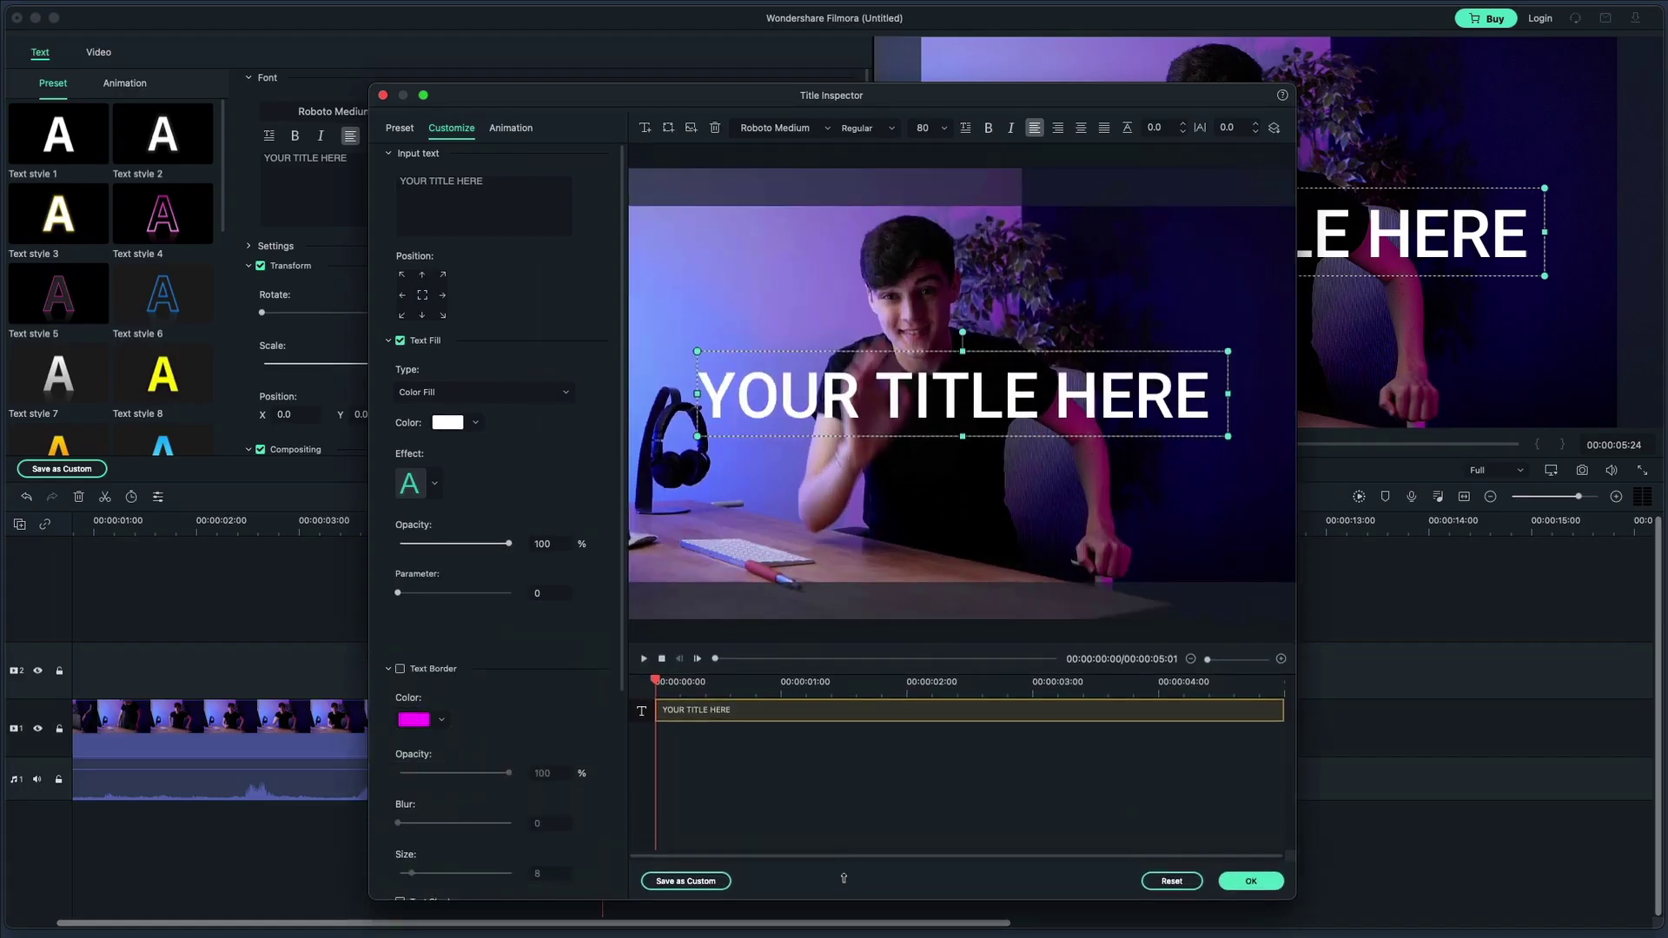
pyautogui.moveTo(1299, 849); pyautogui.dragTo(1549, 841)
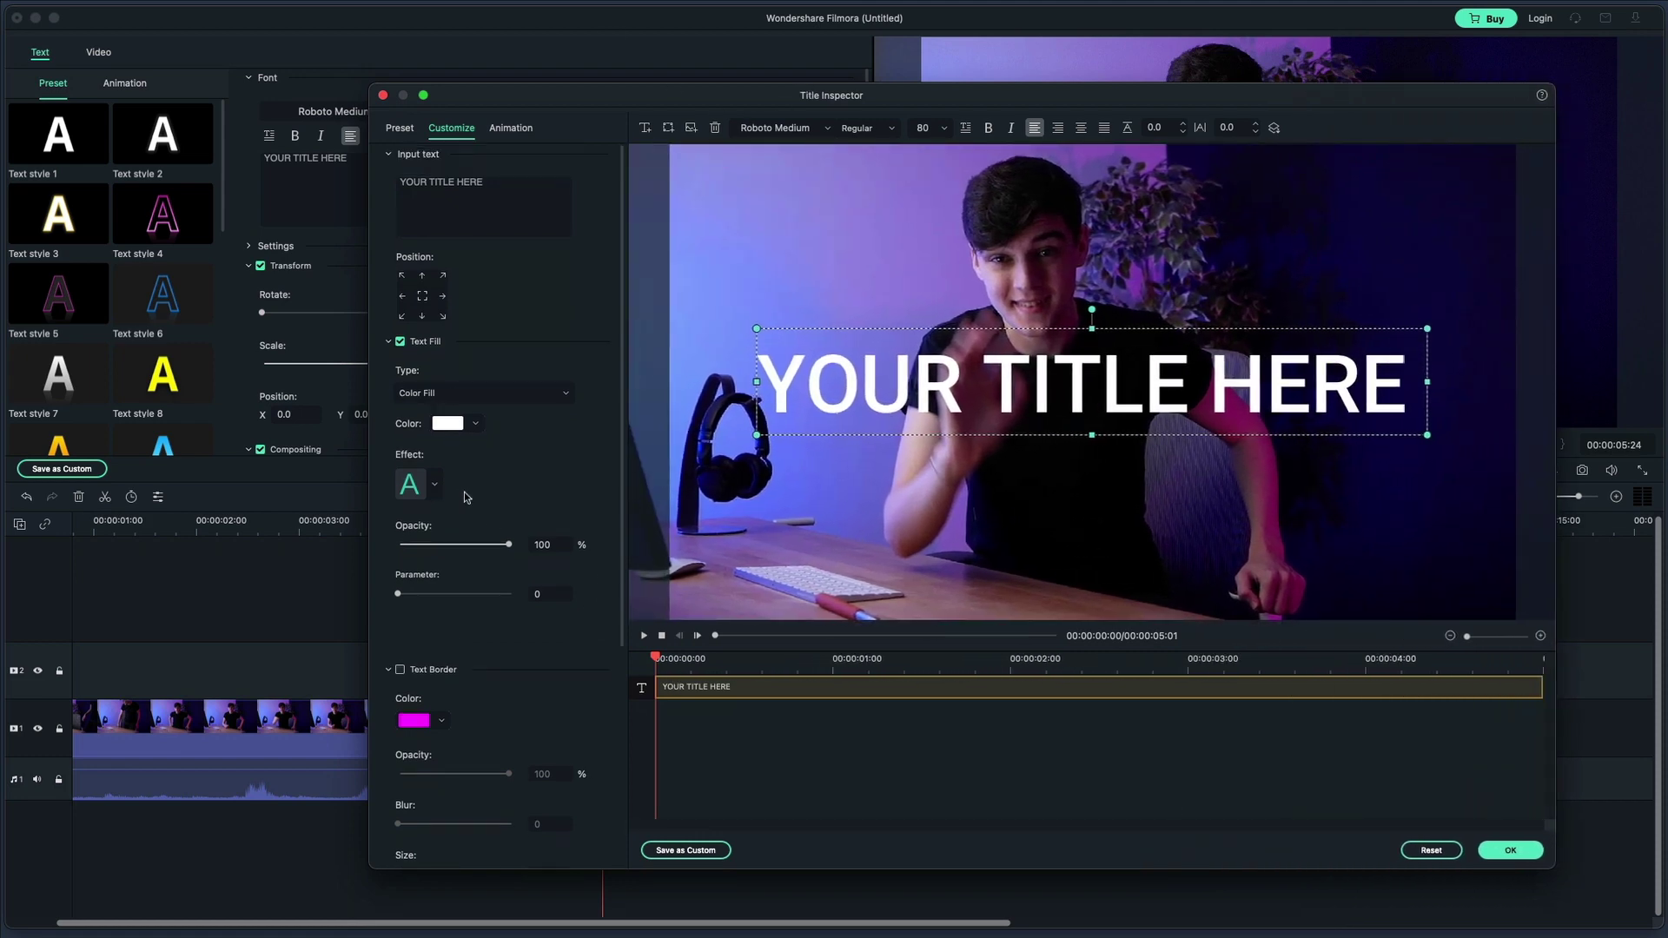
# Try text styles 21, 22, 23, 14, 16 and 10, settling on Text style 12
pyautogui.click(402, 130)
pyautogui.scroll(-5, 491, 521)
pyautogui.click(431, 716)
pyautogui.click(545, 719)
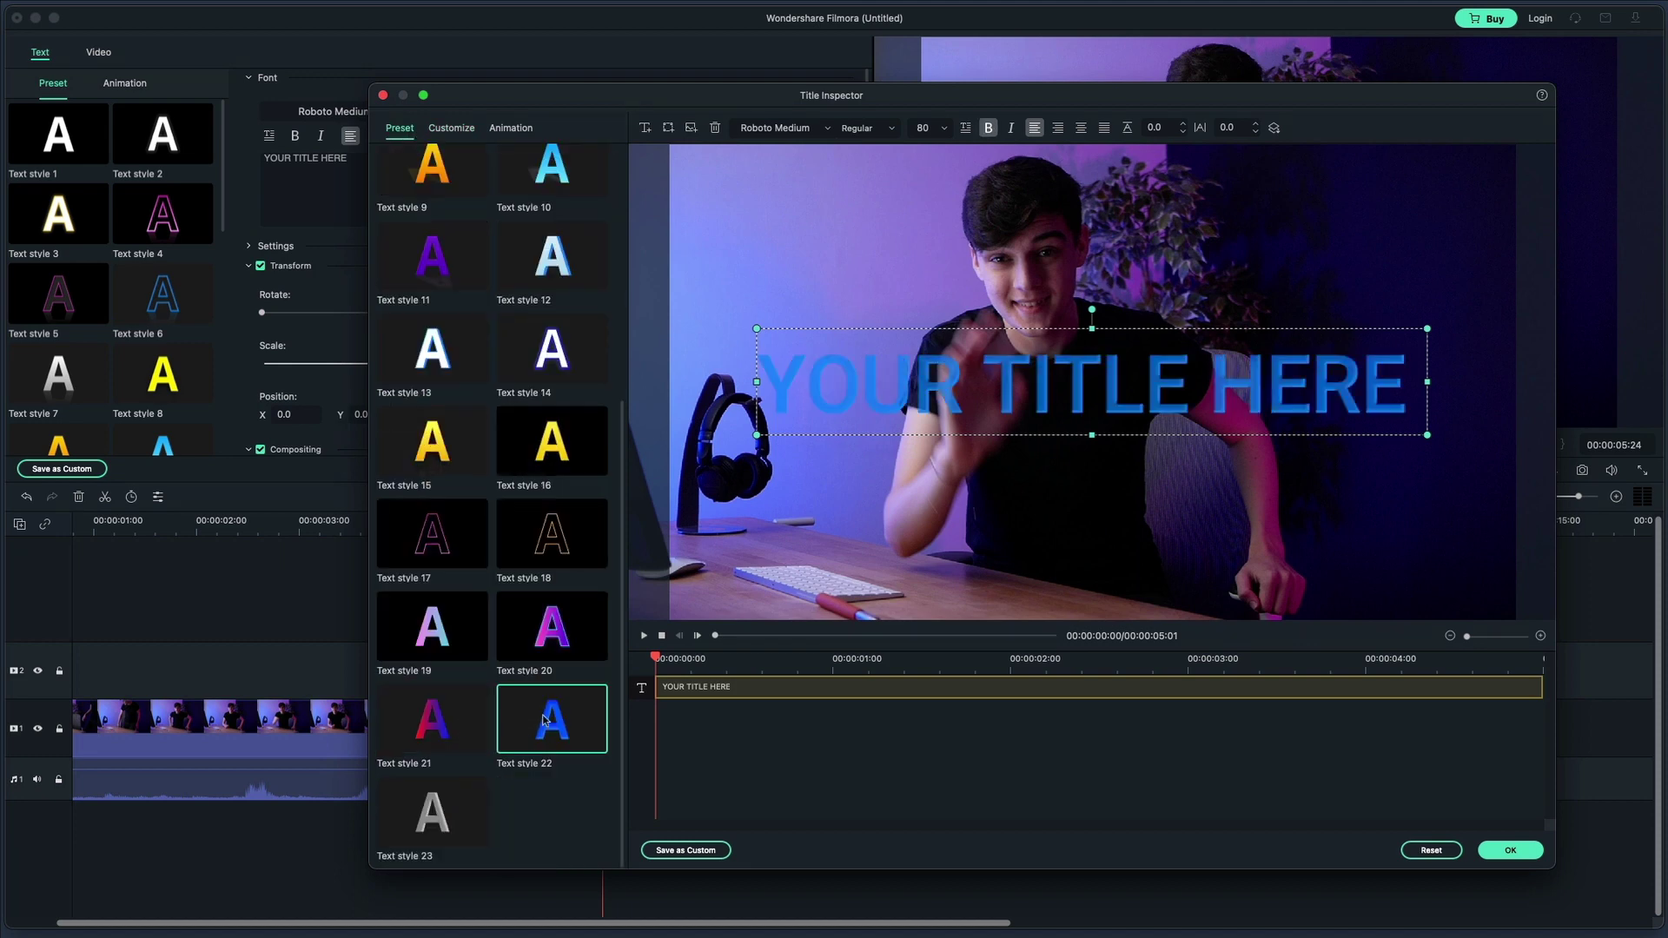
pyautogui.click(484, 781)
pyautogui.click(554, 359)
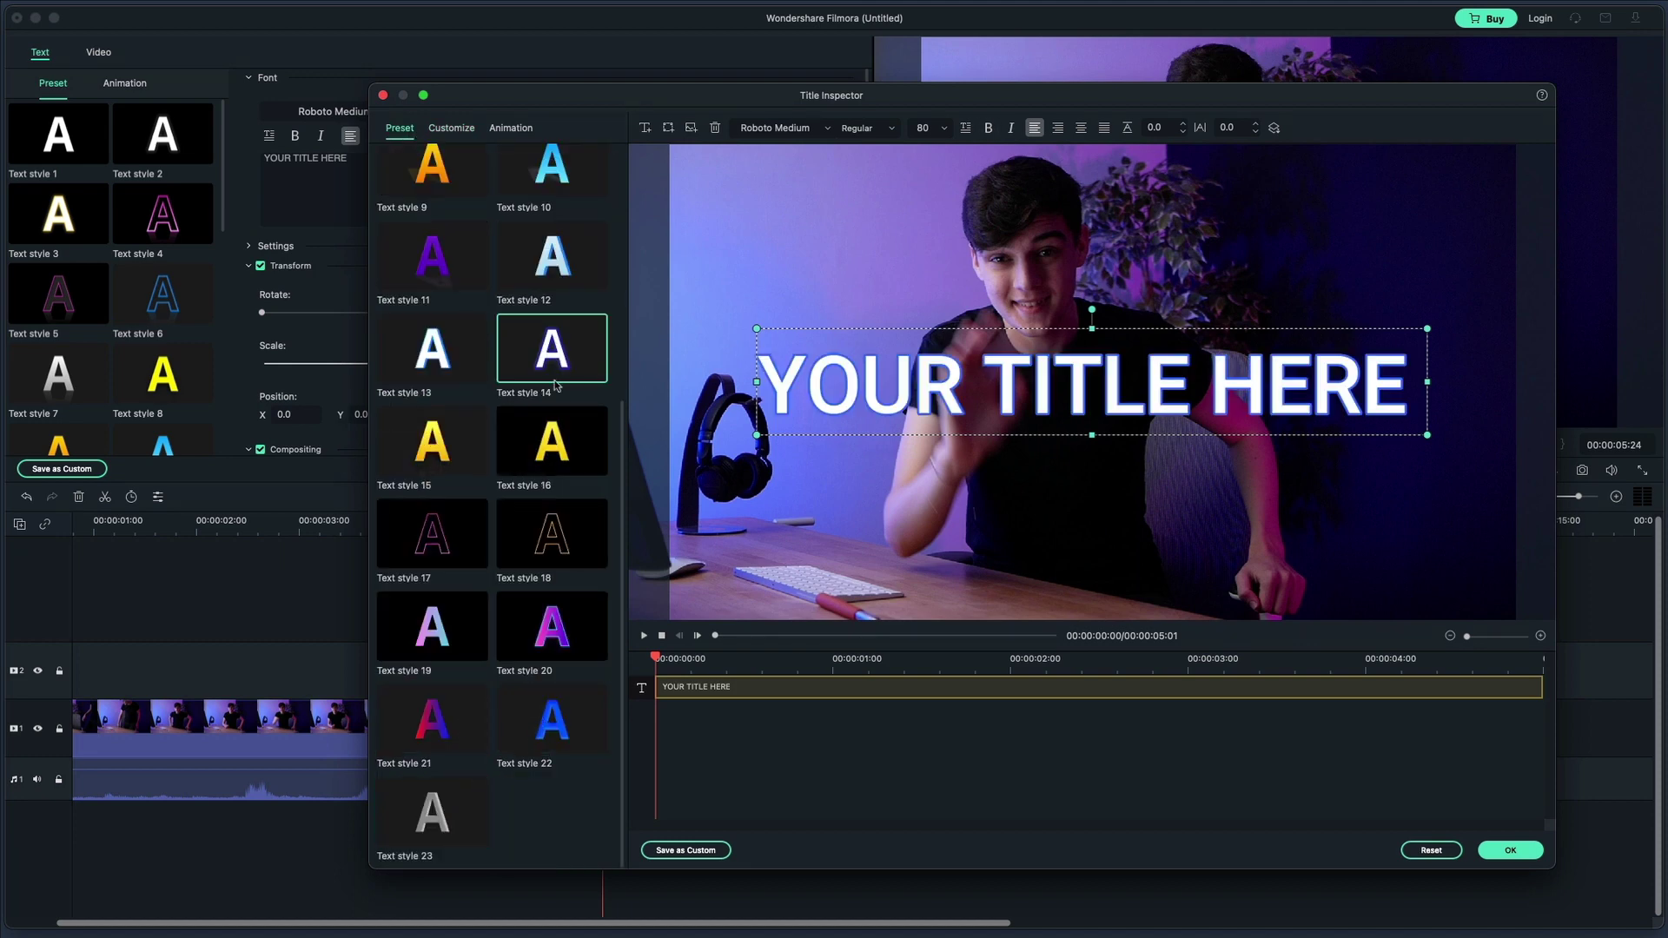
pyautogui.click(565, 415)
pyautogui.scroll(5, 568, 379)
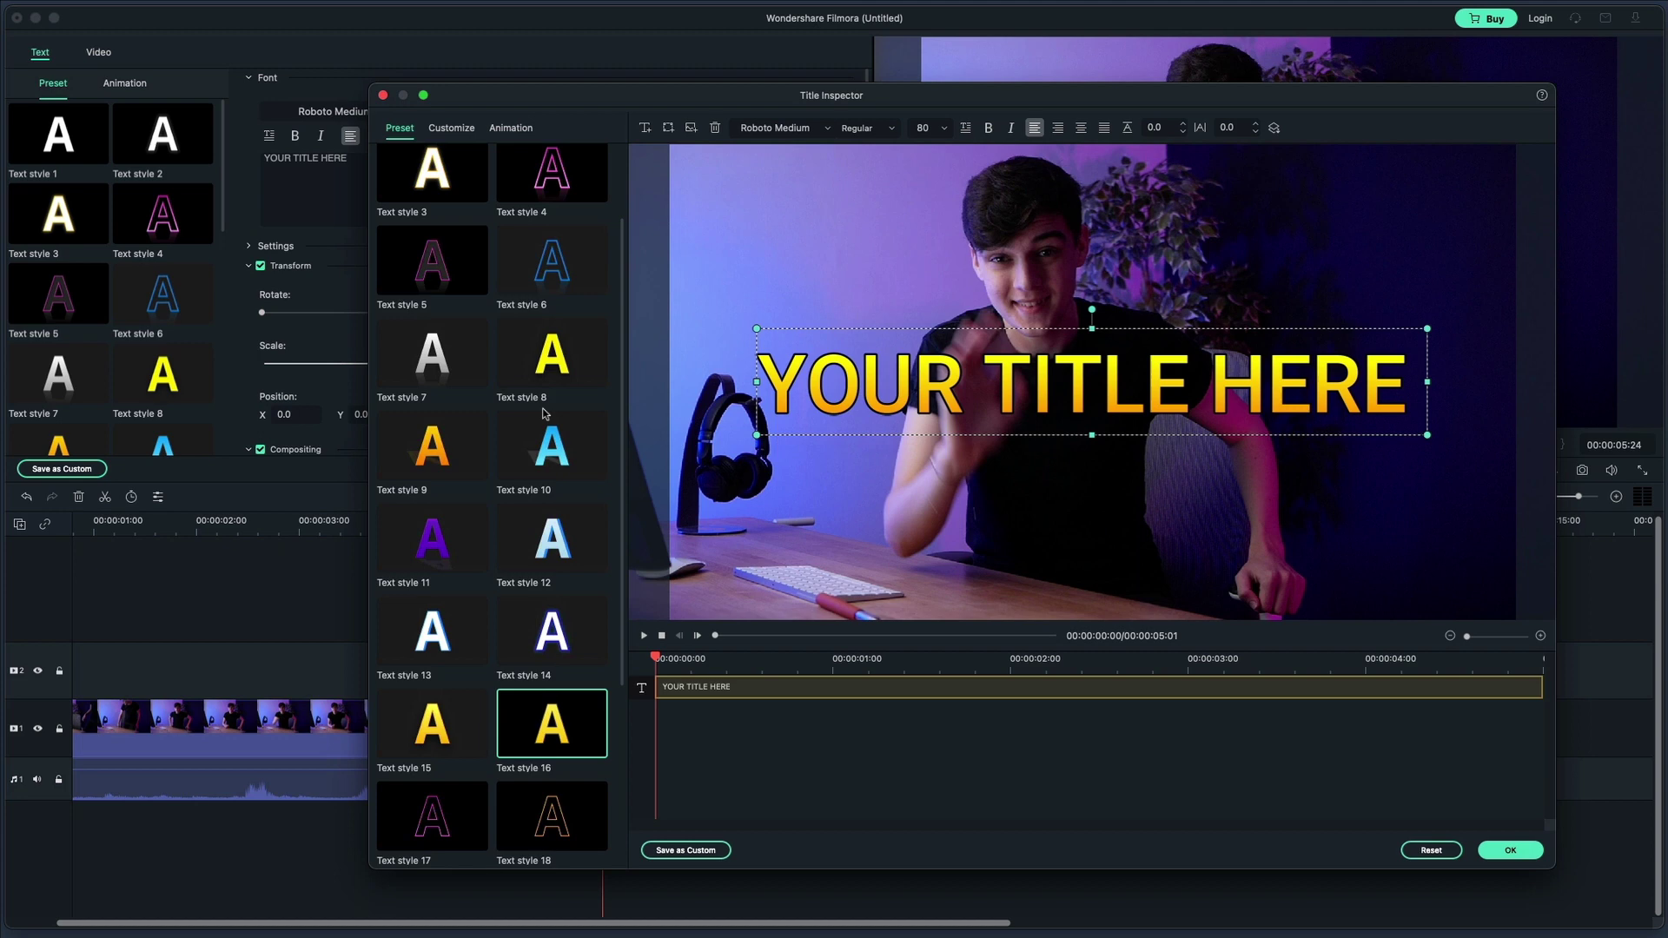
pyautogui.click(557, 449)
pyautogui.scroll(-2, 556, 448)
pyautogui.click(565, 480)
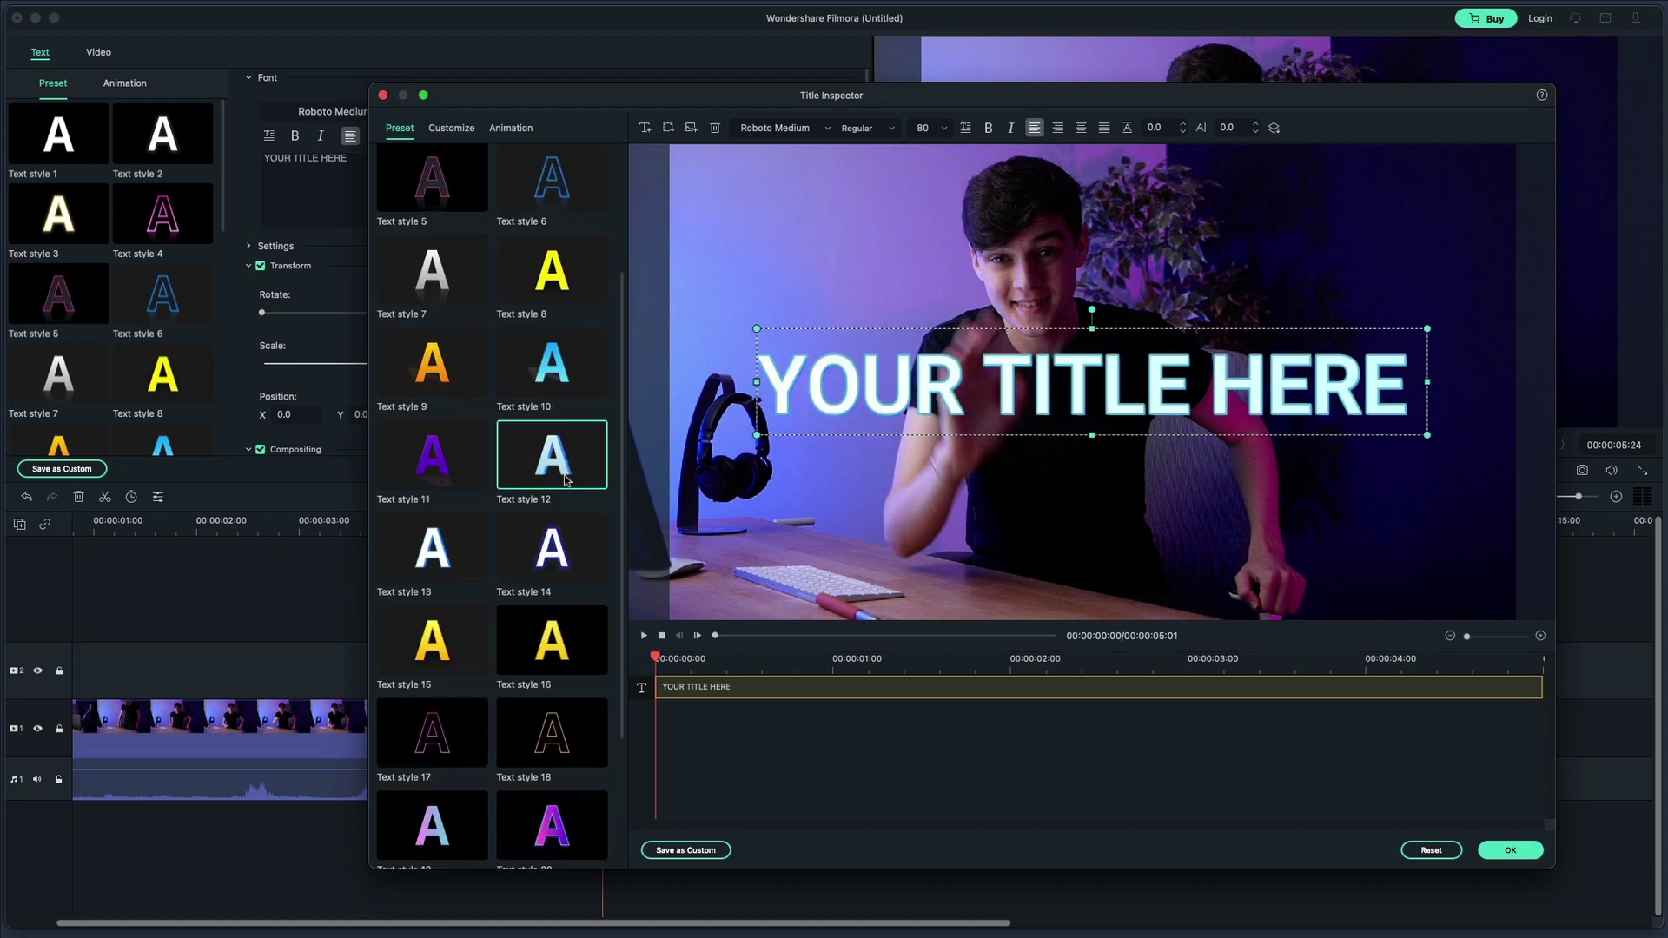
pyautogui.click(452, 129)
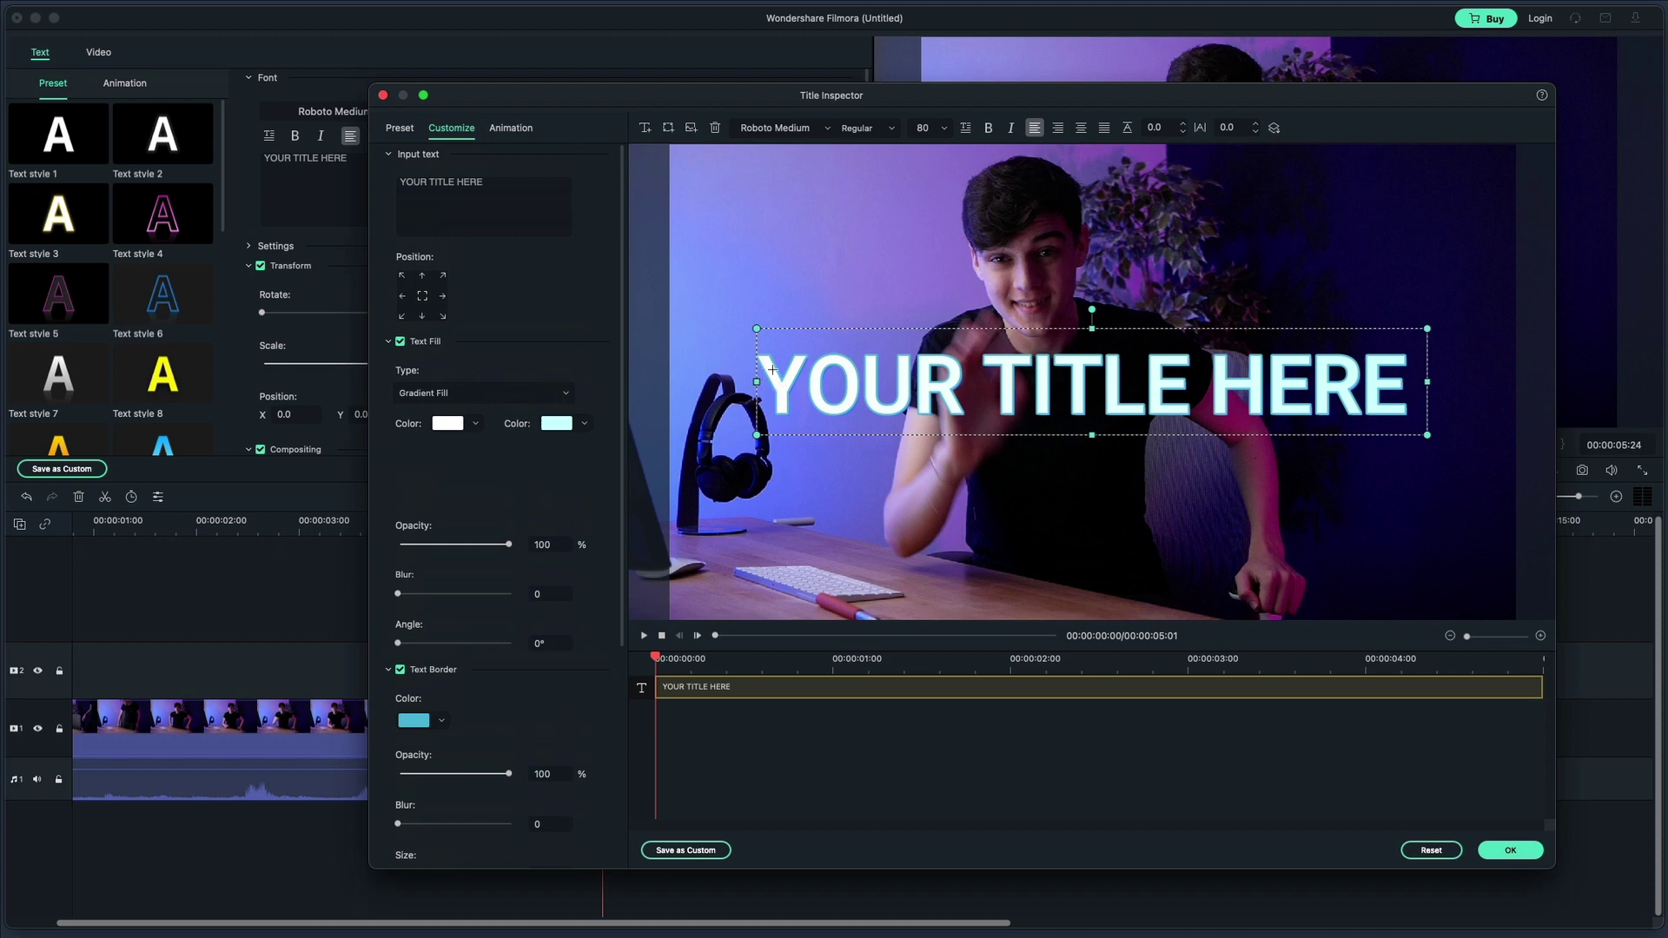
# Set the text gradient fill to run from Cyan to Magenta
pyautogui.click(583, 425)
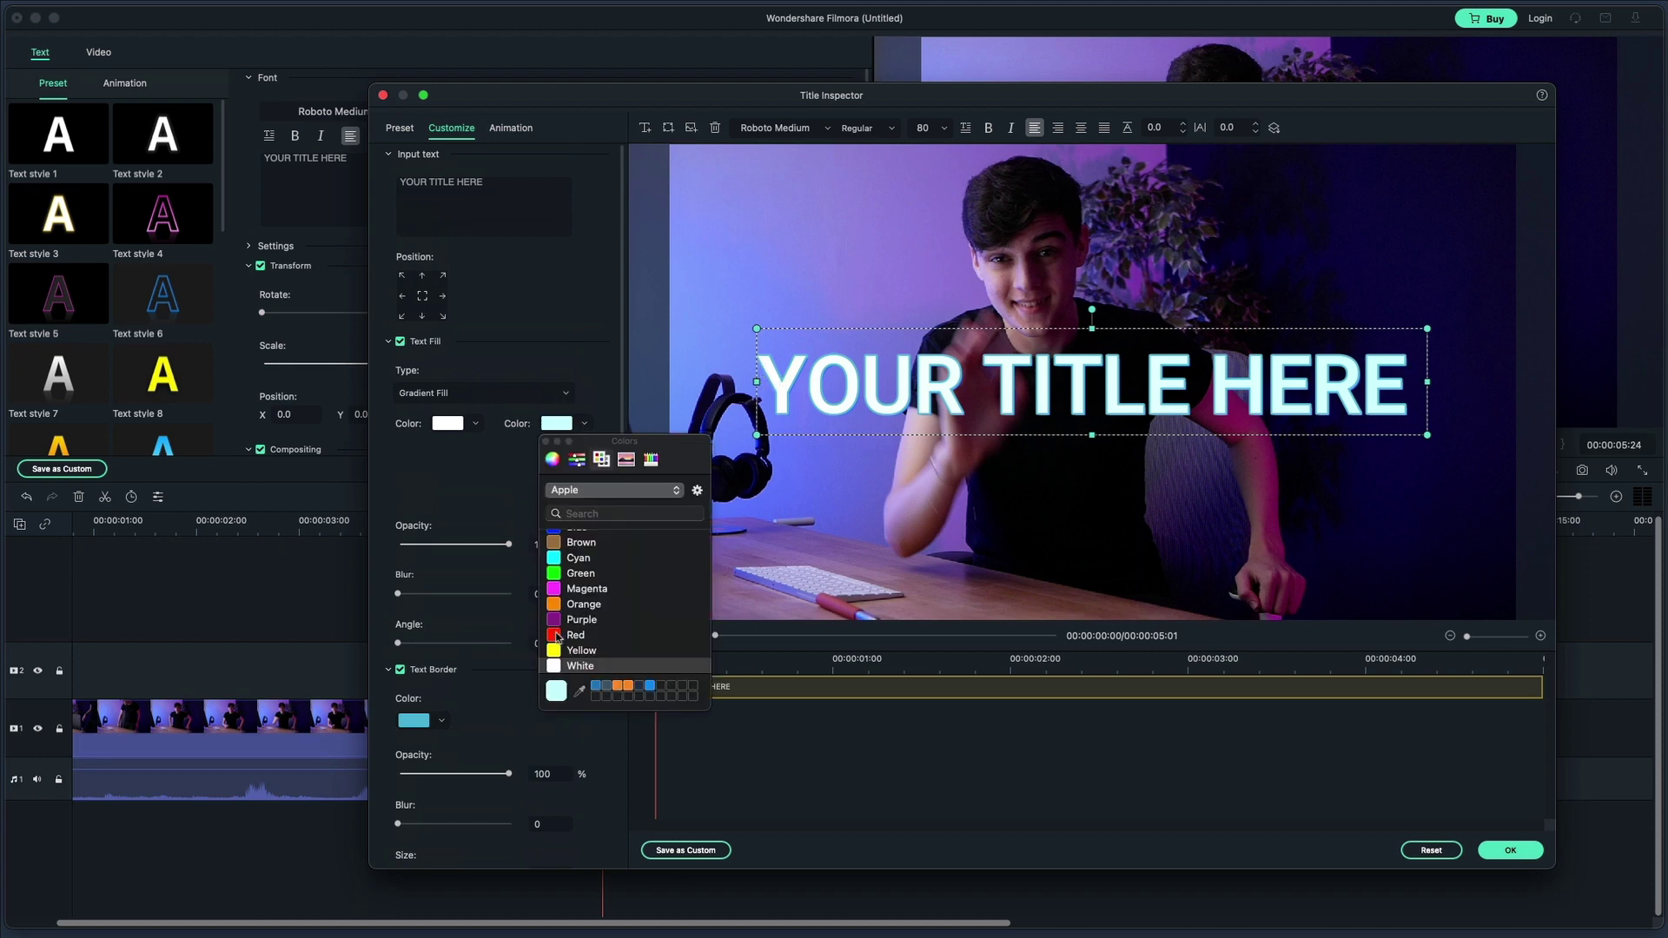
pyautogui.scroll(1, 556, 623)
pyautogui.click(575, 600)
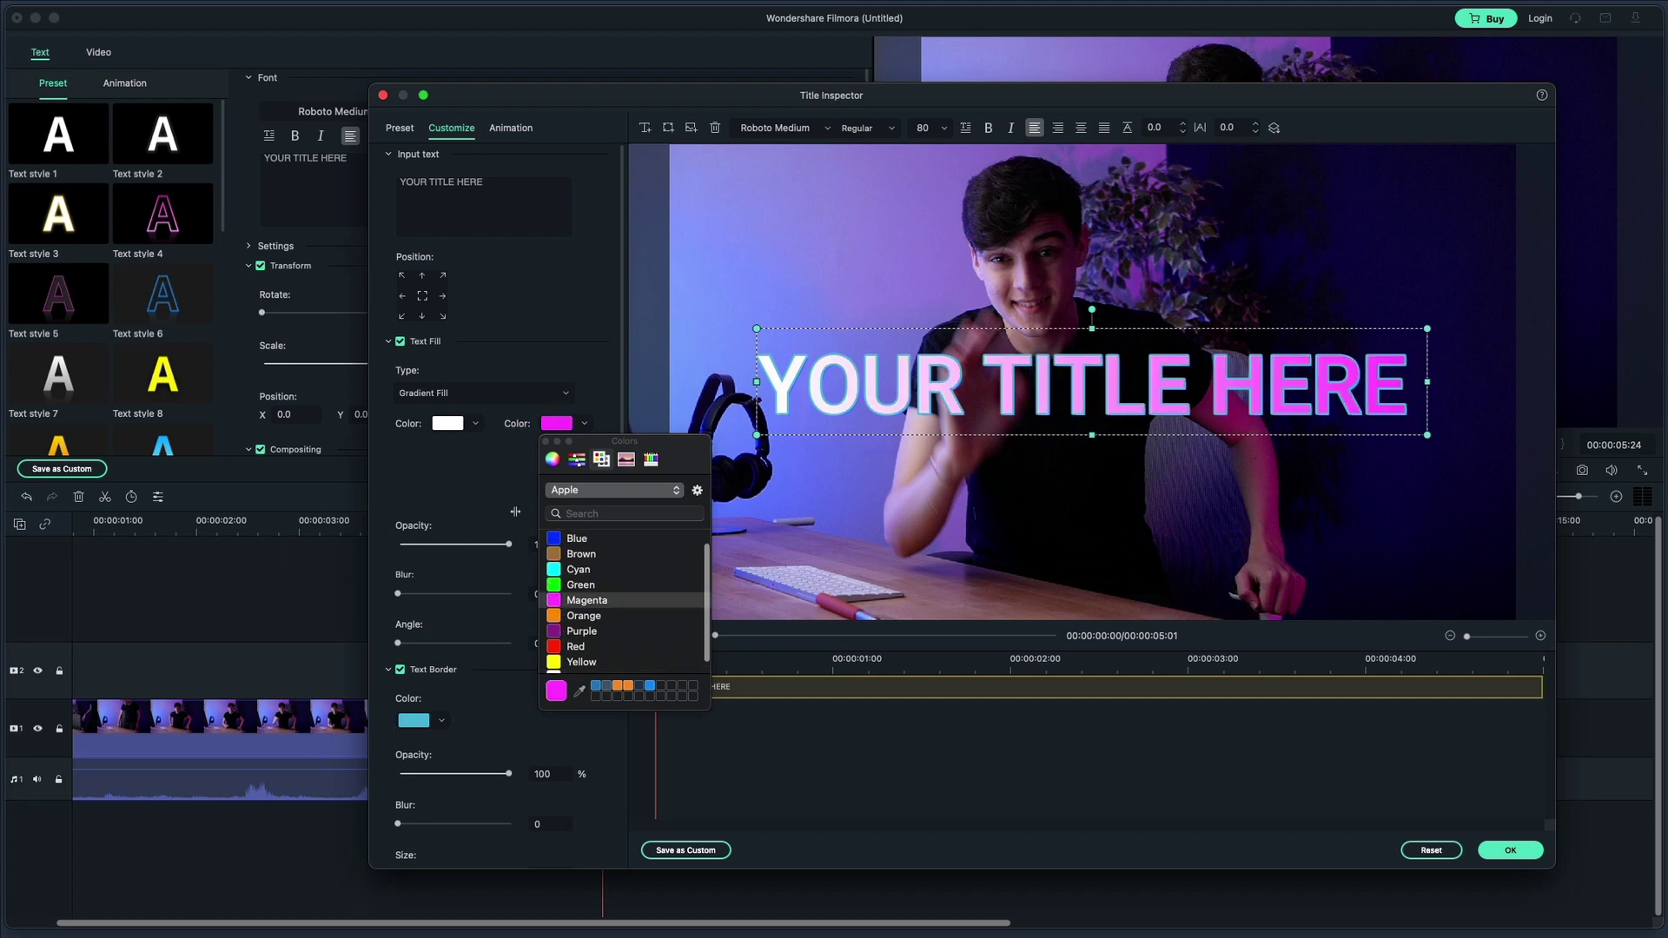
pyautogui.click(475, 425)
pyautogui.click(456, 558)
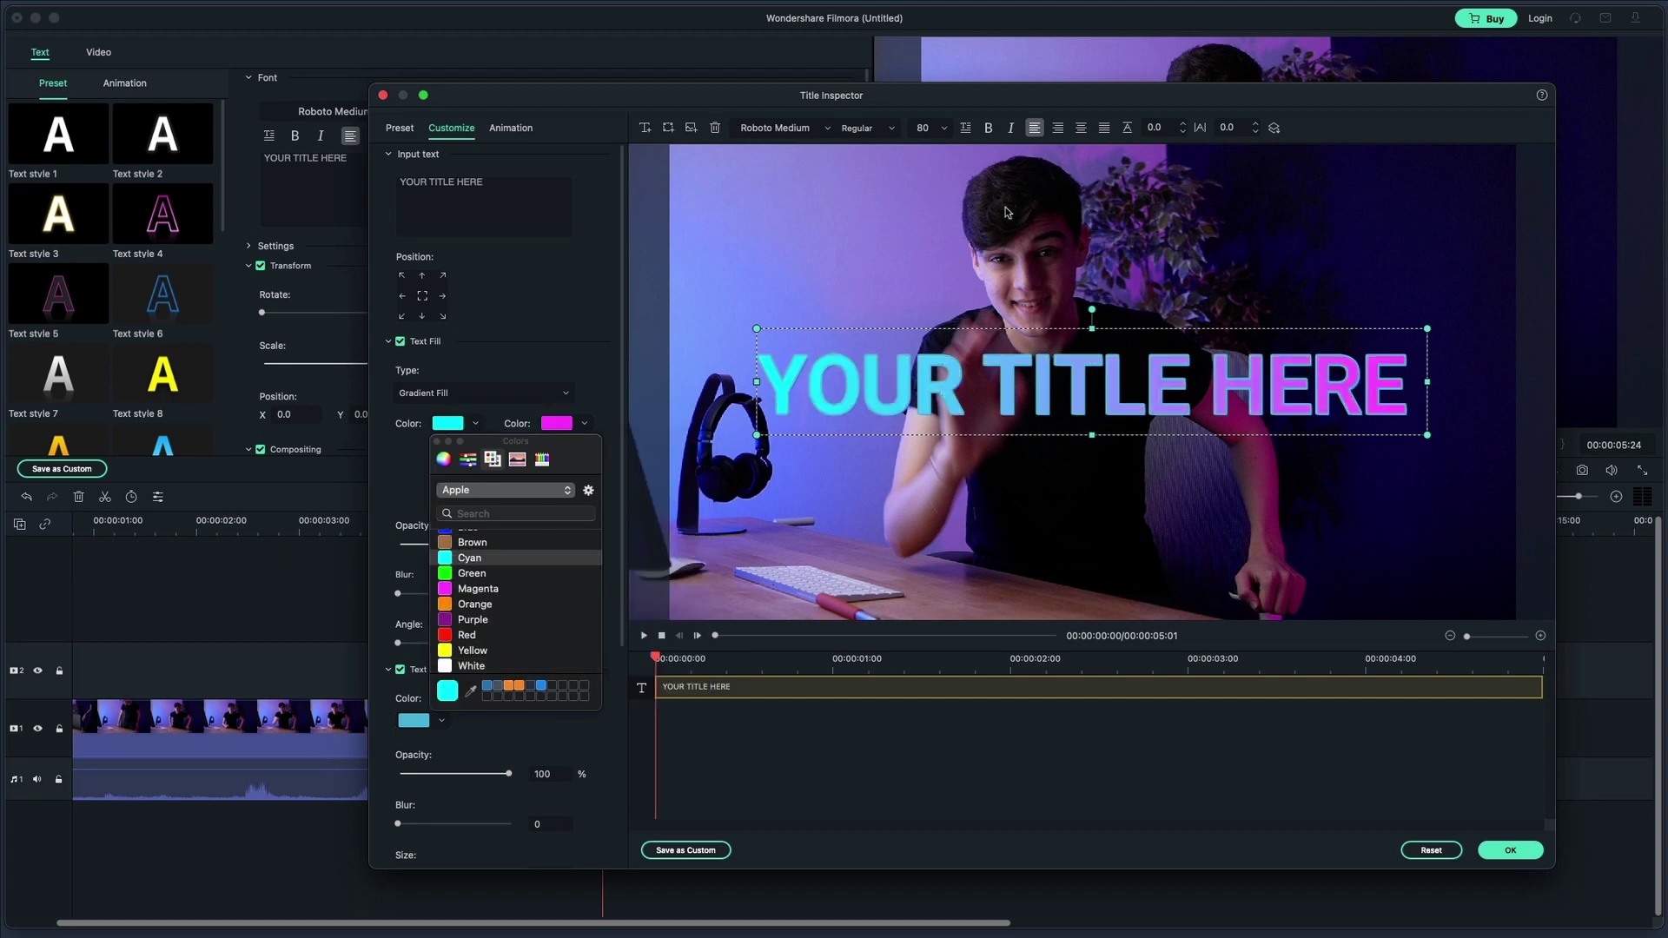
pyautogui.click(599, 421)
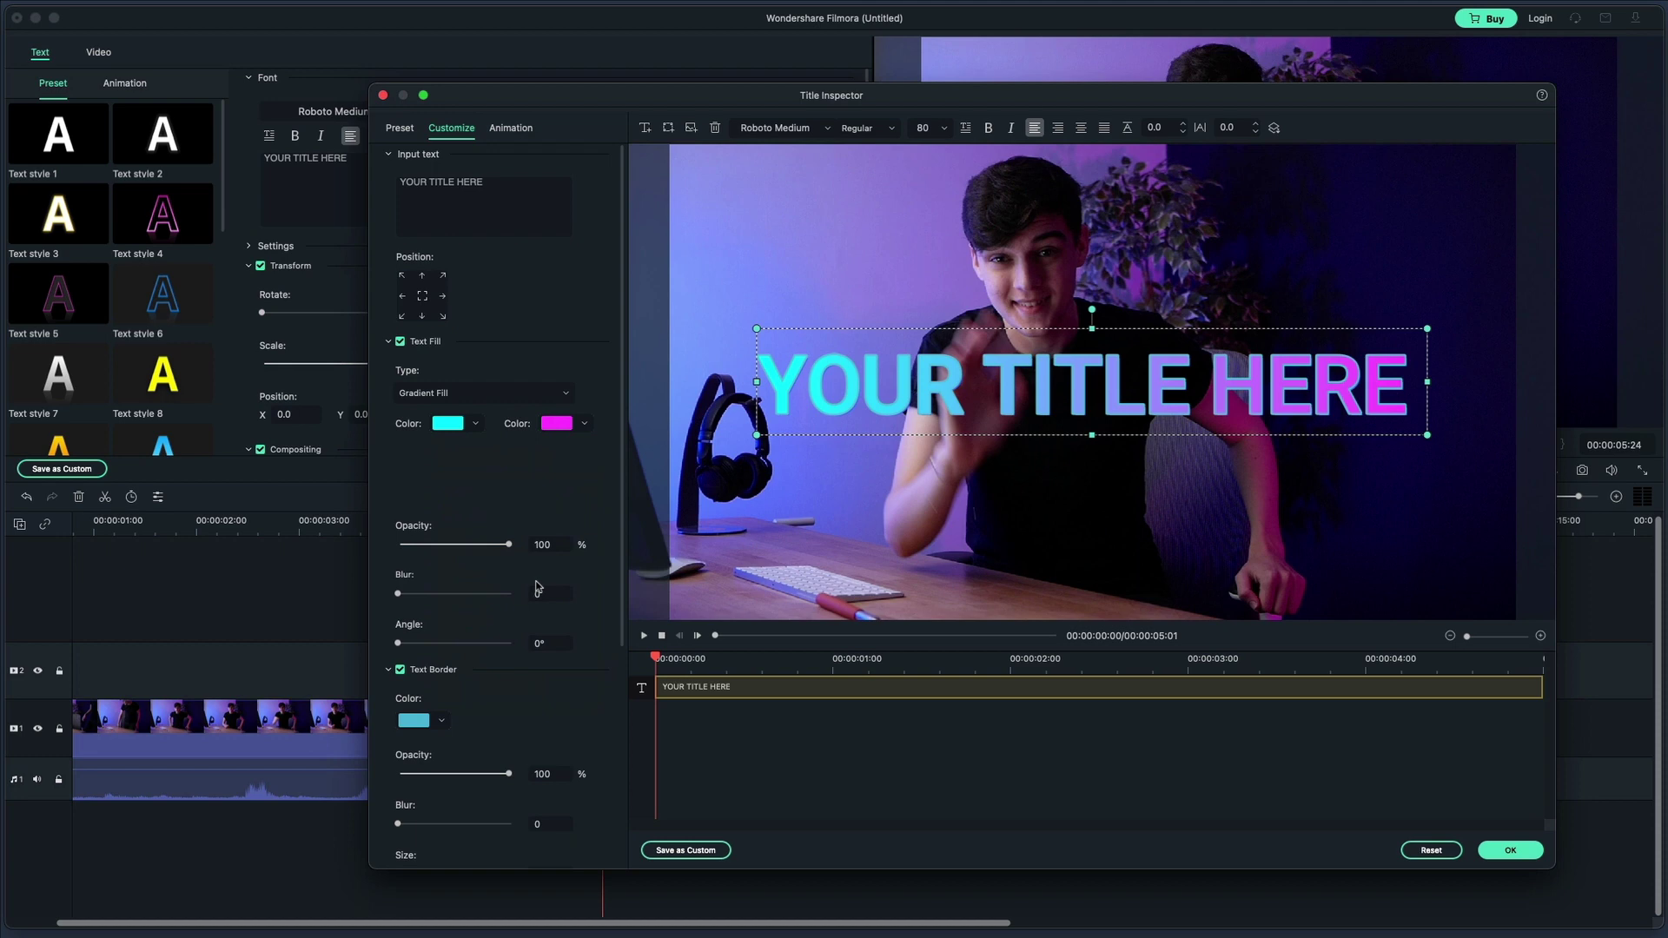
# Turn off the text border, review the shadow options, and save as custom preset My Text 1
pyautogui.scroll(-1, 445, 700)
pyautogui.click(401, 636)
pyautogui.scroll(-4, 423, 641)
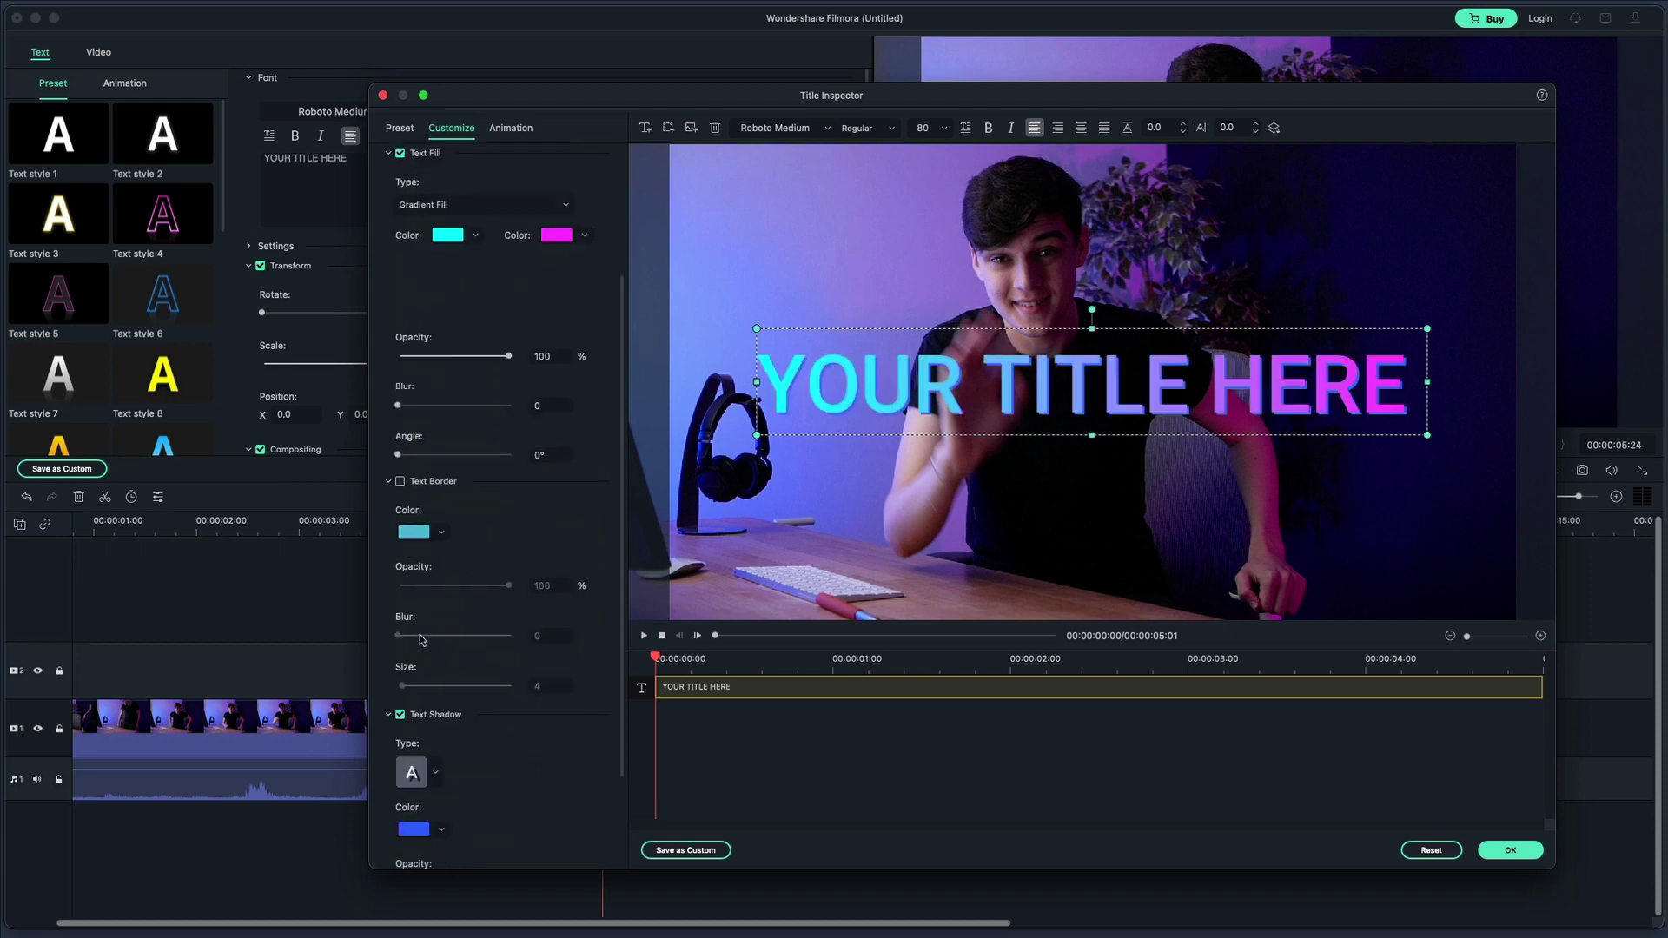
pyautogui.scroll(-4, 421, 639)
pyautogui.click(436, 645)
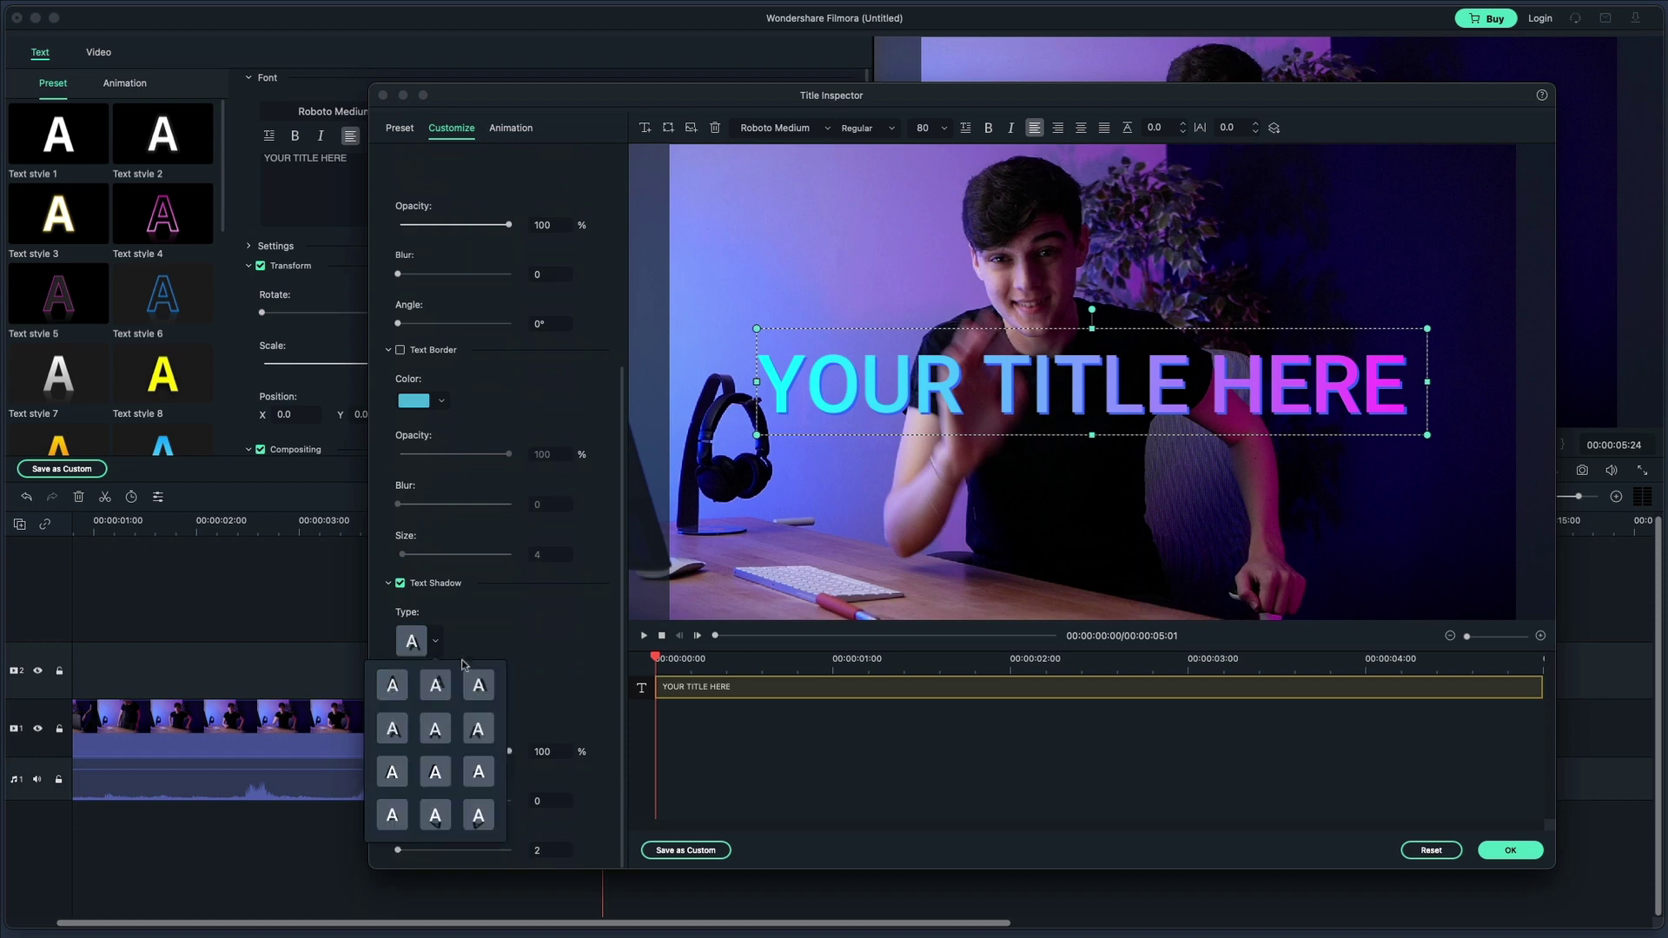
pyautogui.click(510, 692)
pyautogui.click(448, 700)
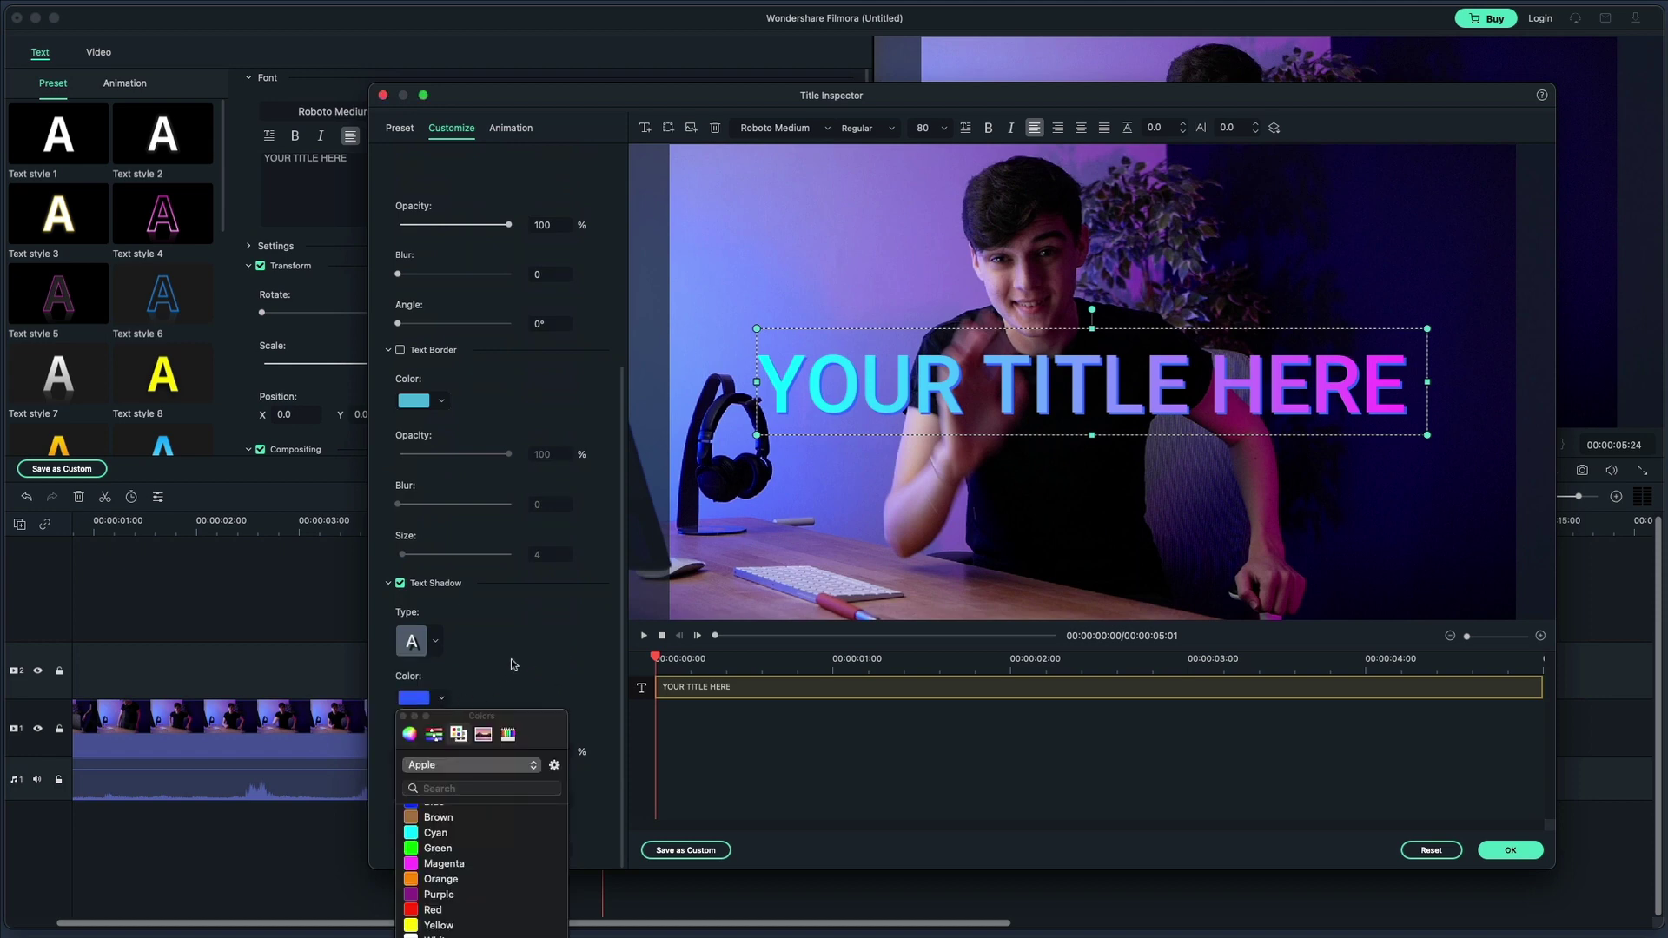
pyautogui.scroll(5, 581, 259)
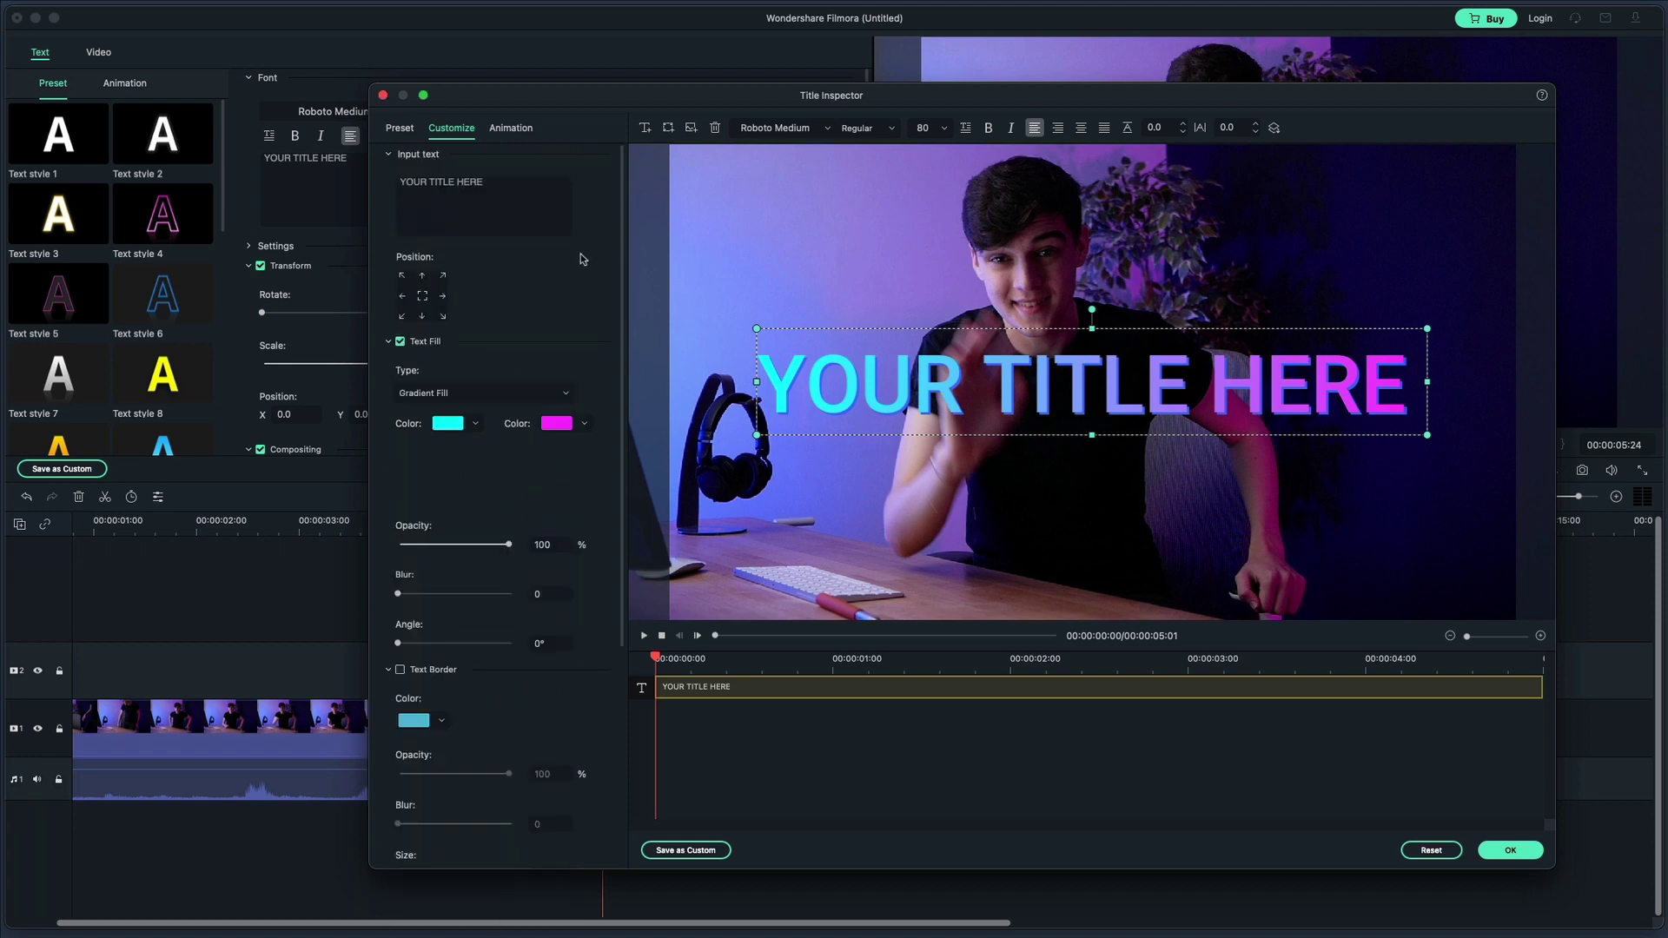
pyautogui.click(687, 848)
# Save the cyan-to-magenta title preset as 'My Text 1' and preview it under Titles > Custom
pyautogui.click(951, 543)
pyautogui.click(1496, 851)
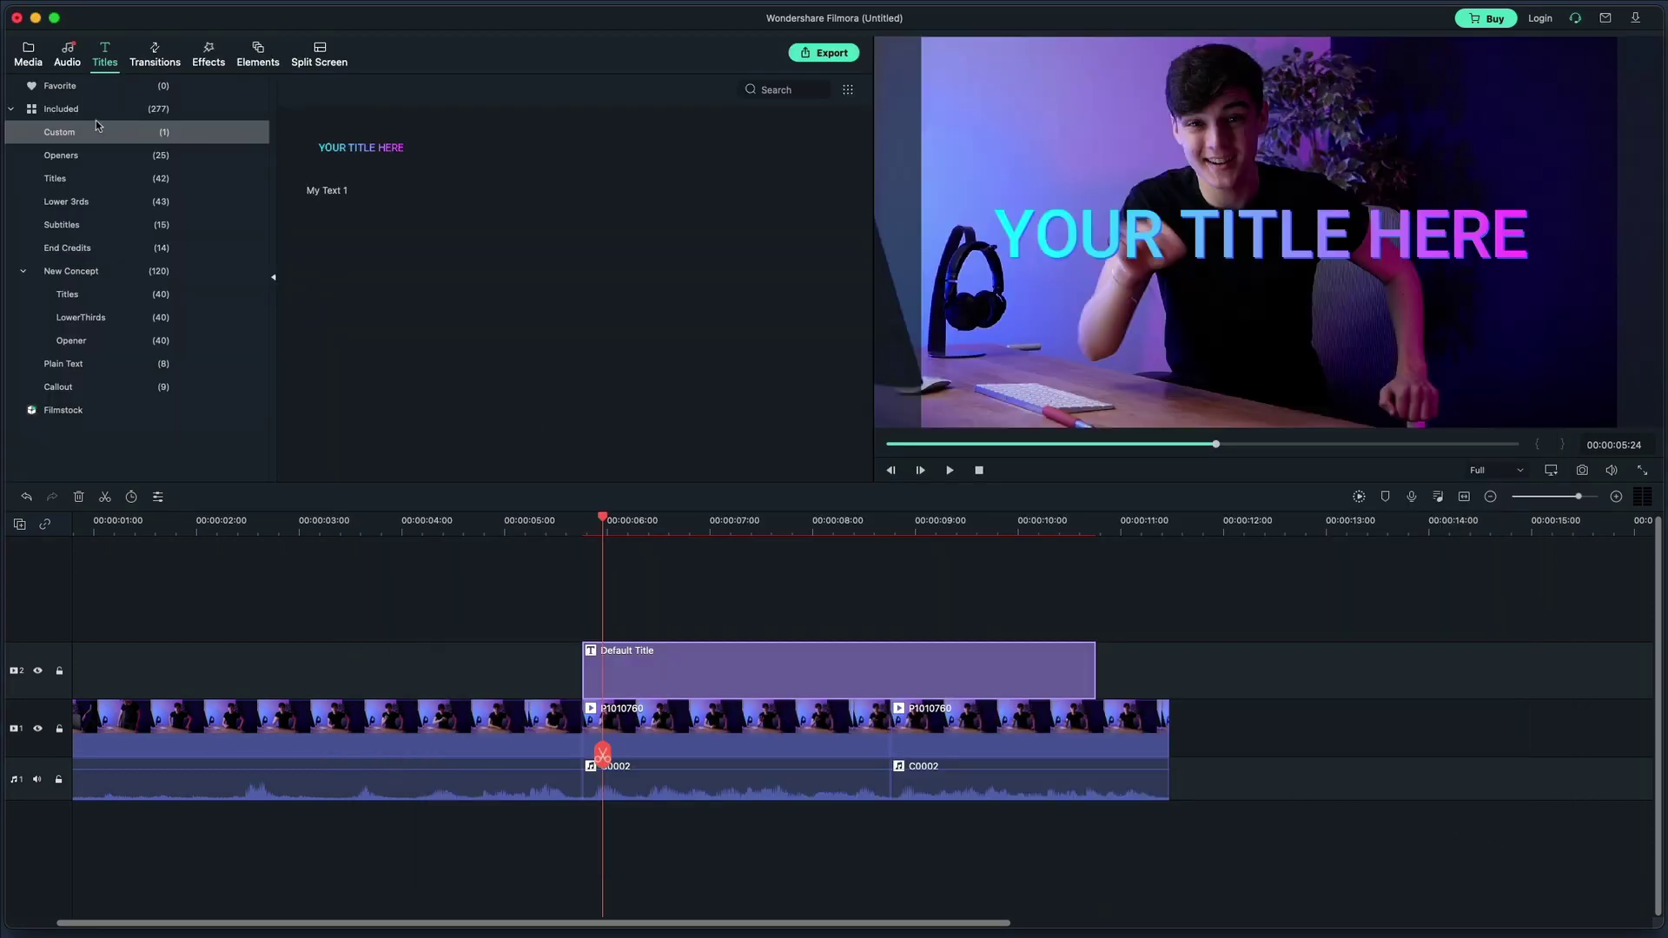
pyautogui.click(355, 157)
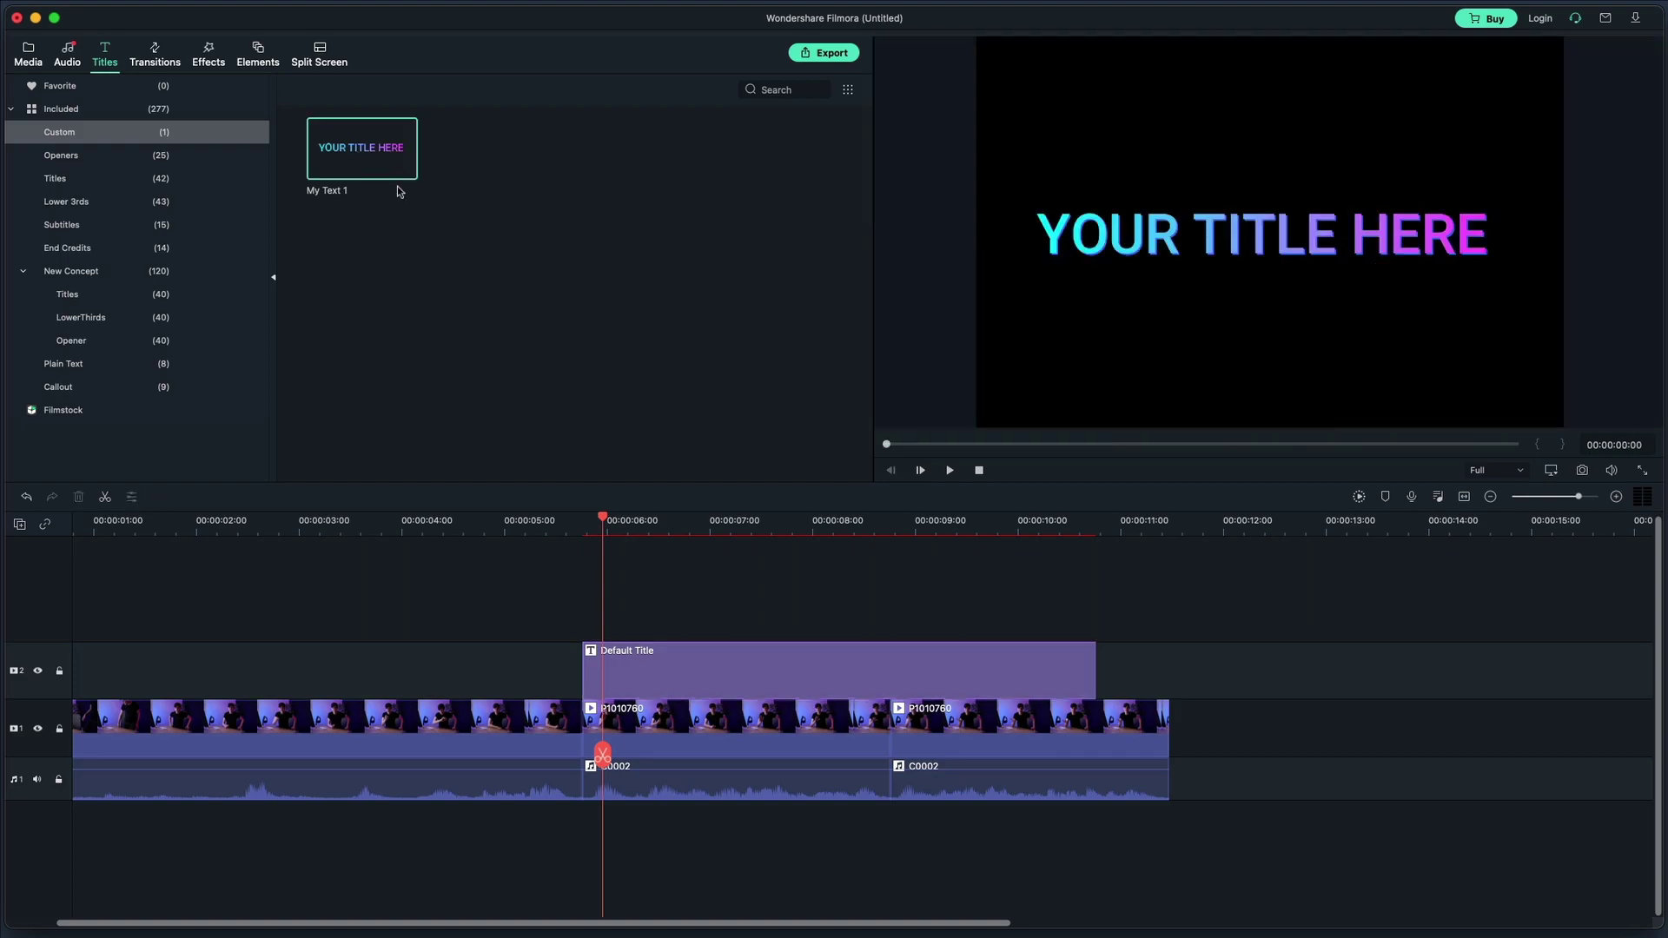